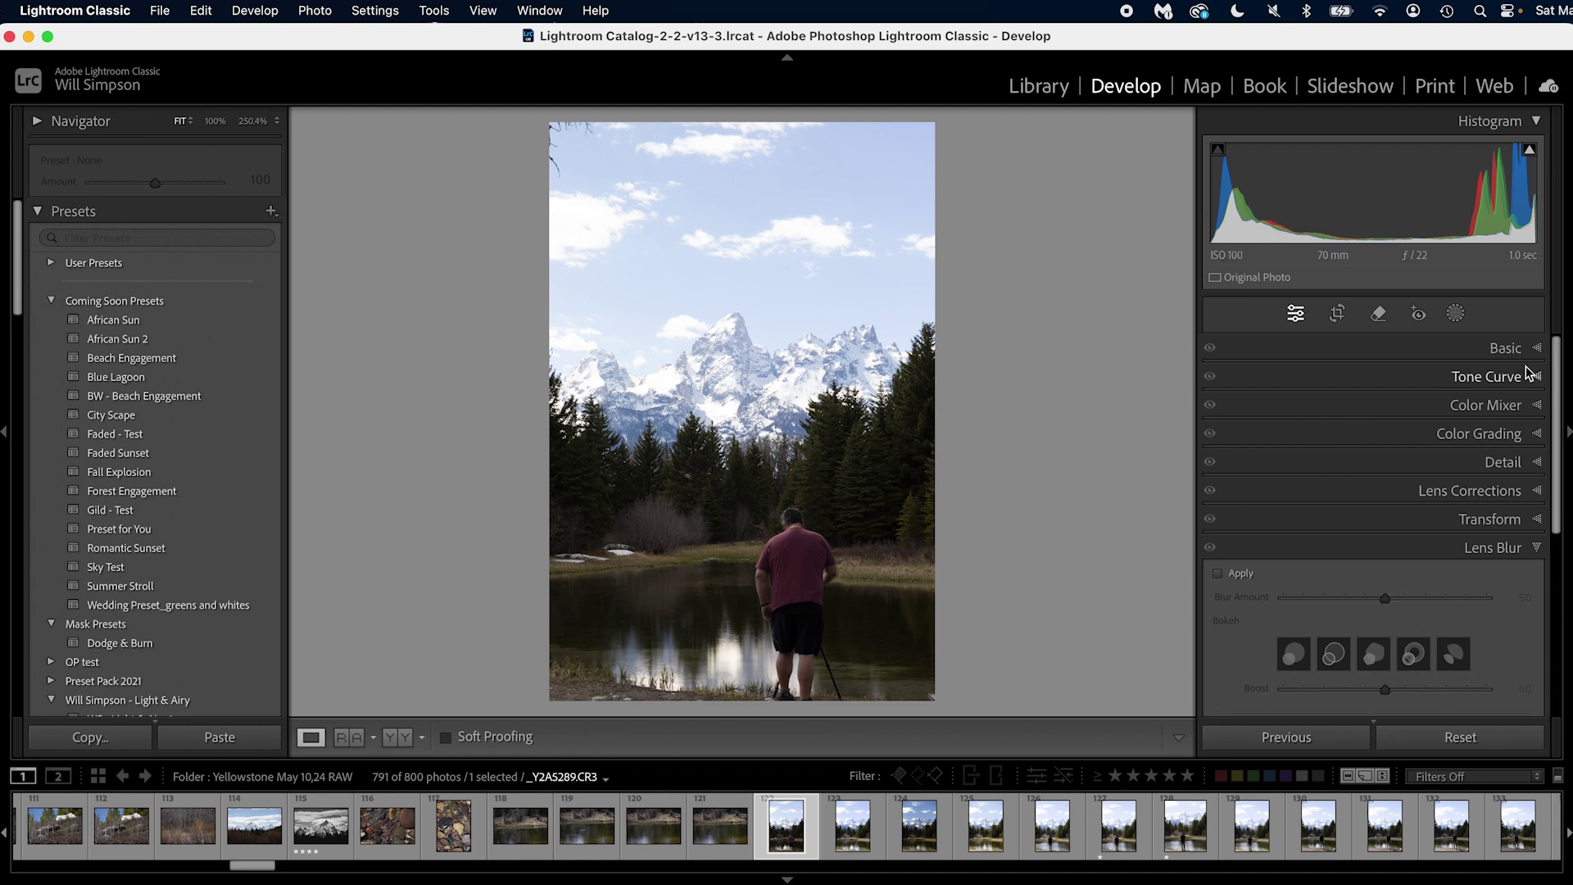
Open the Remove tool, try Heal mode, and return to plain Remove mode.
{"action": "left_click", "coordinate": [1379, 315]}
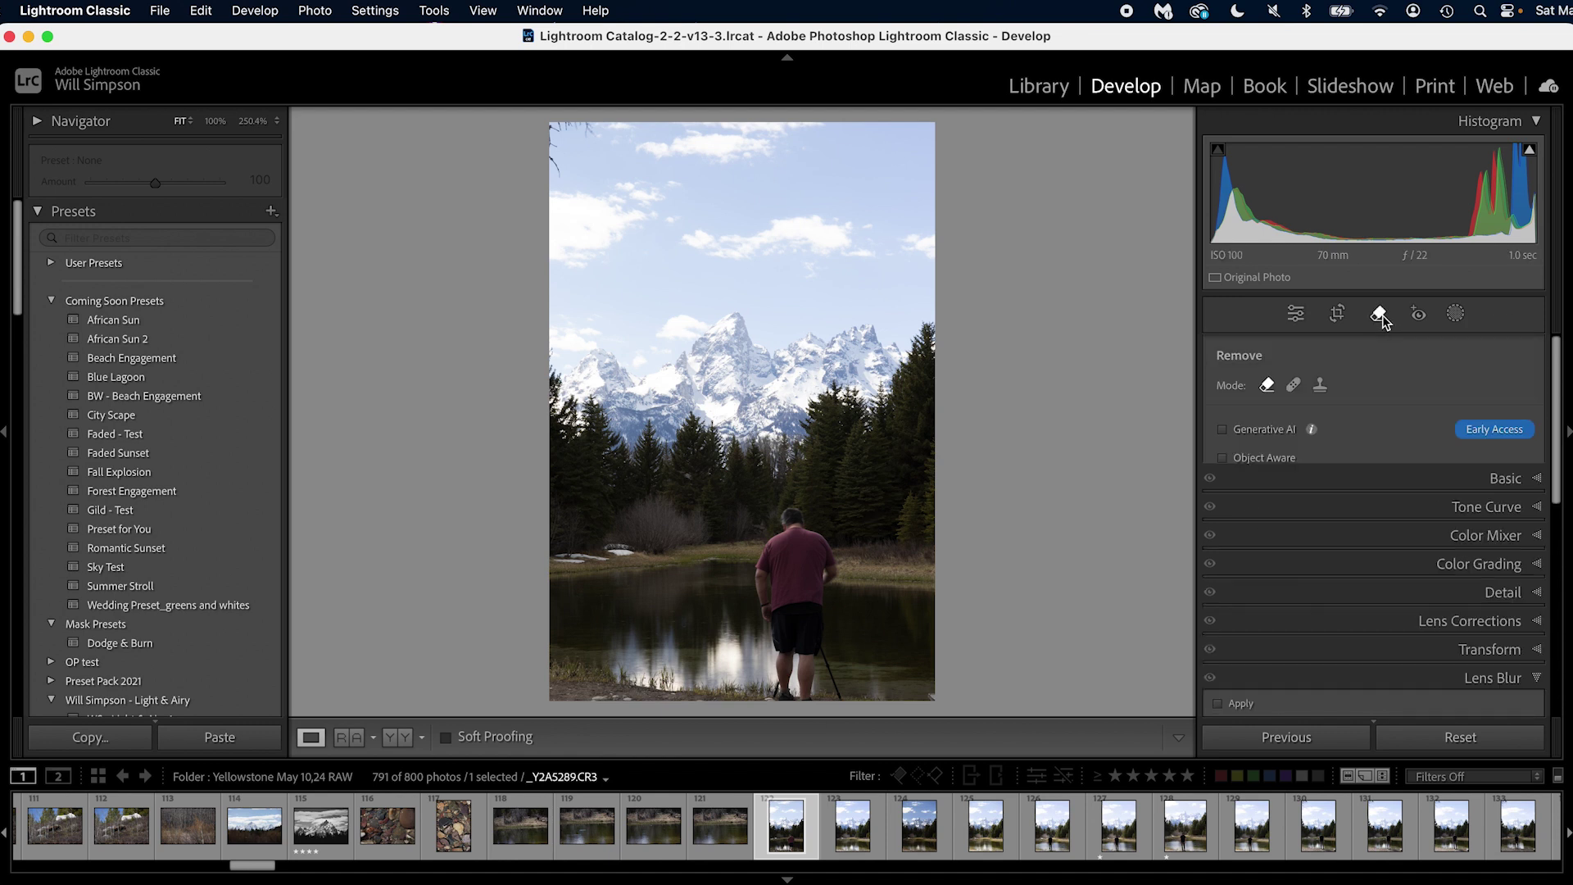
{"action": "left_click", "coordinate": [1266, 385]}
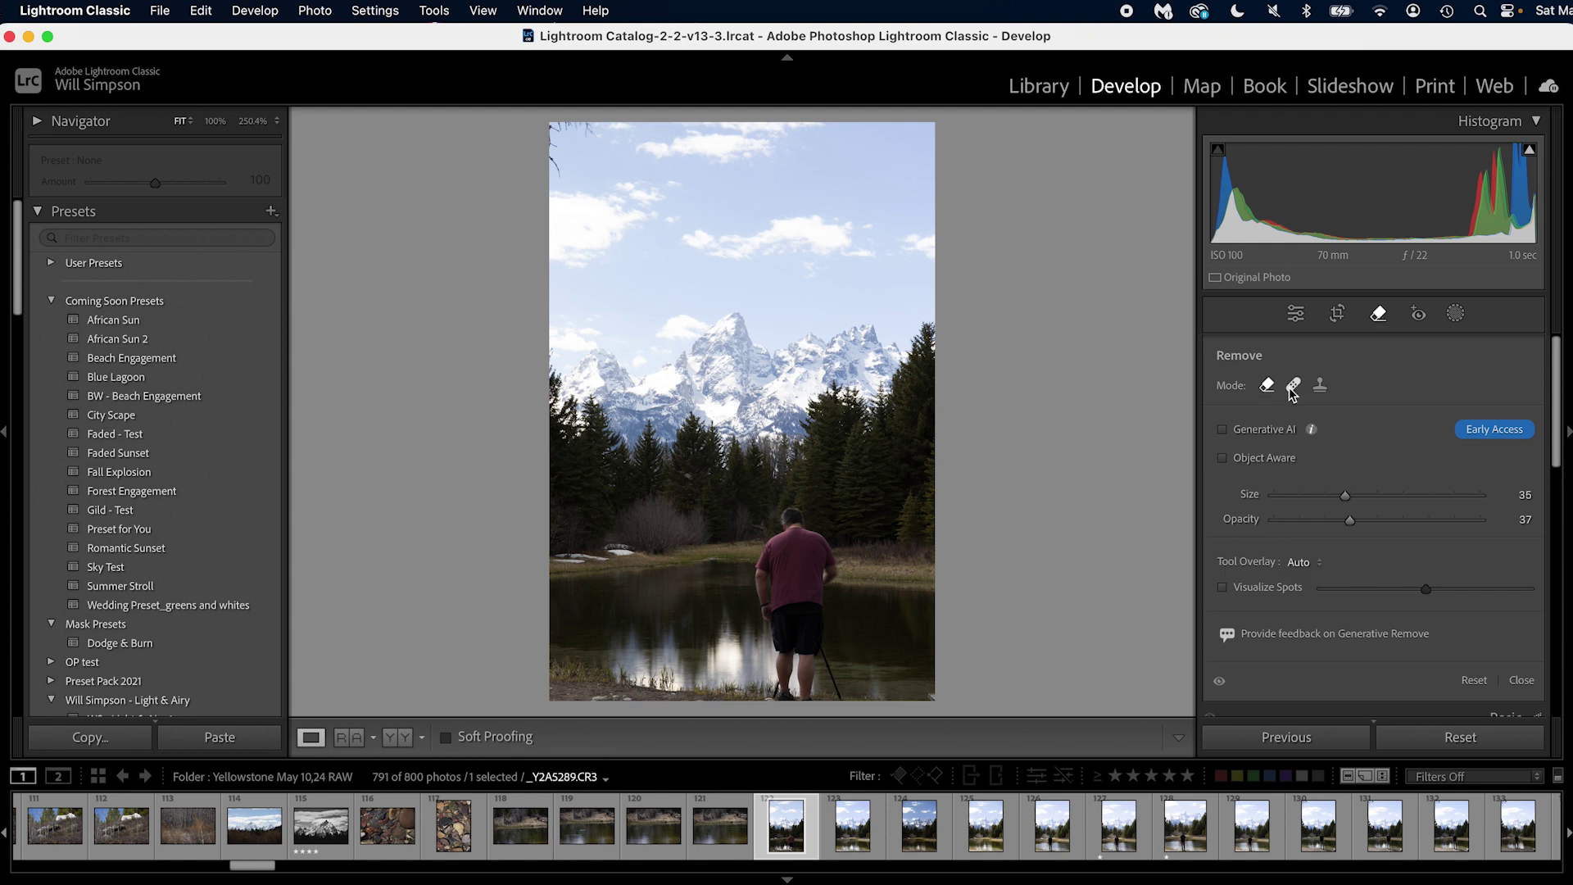
{"action": "left_click", "coordinate": [1295, 386]}
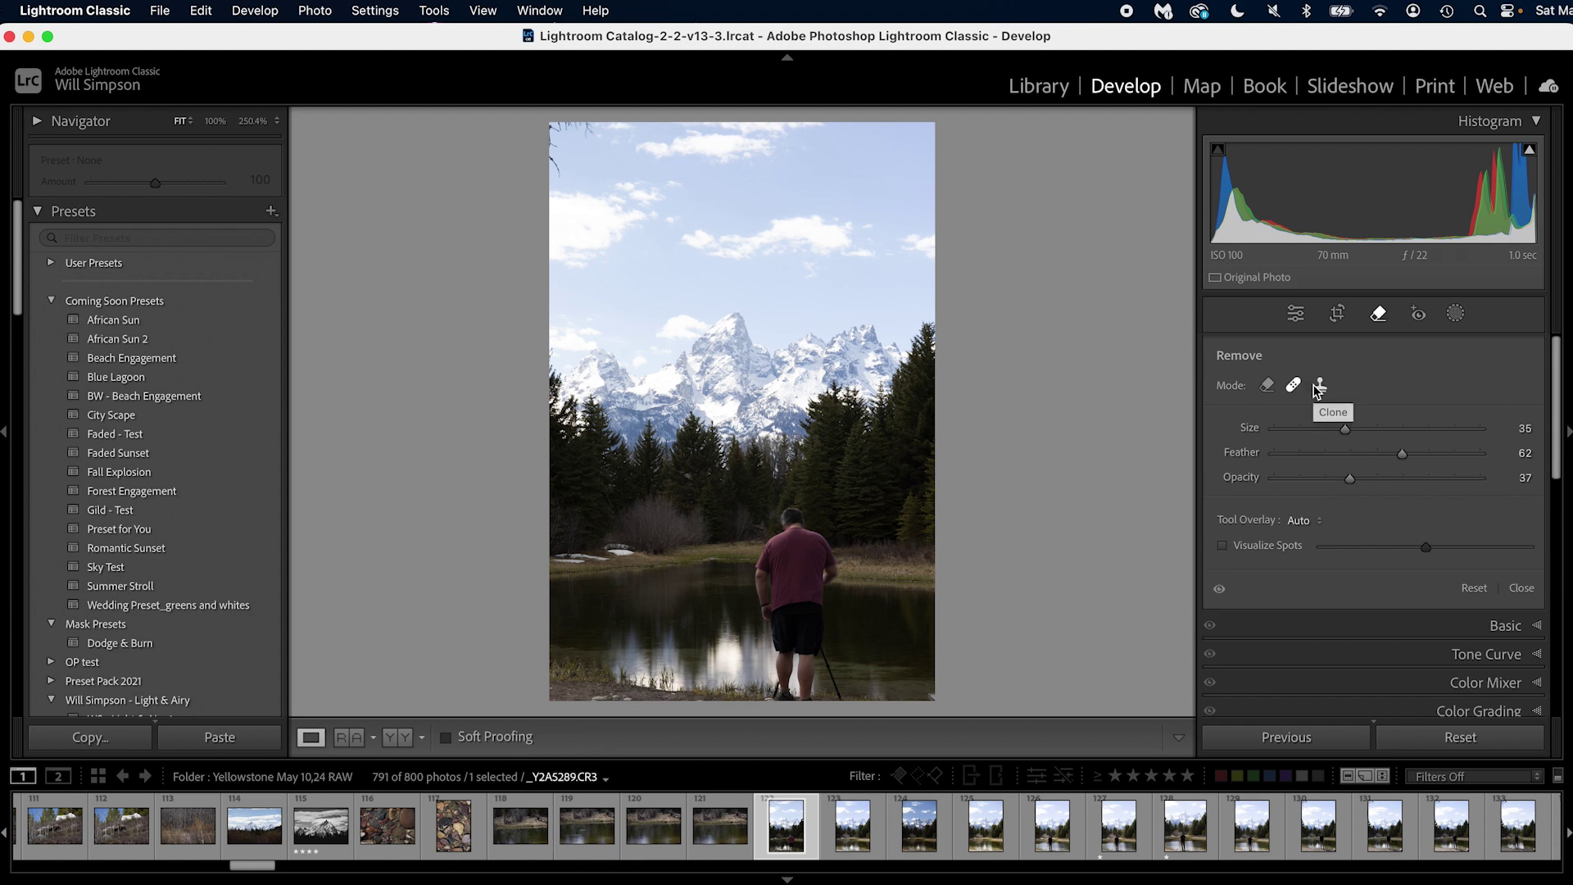
{"action": "left_click", "coordinate": [1267, 385]}
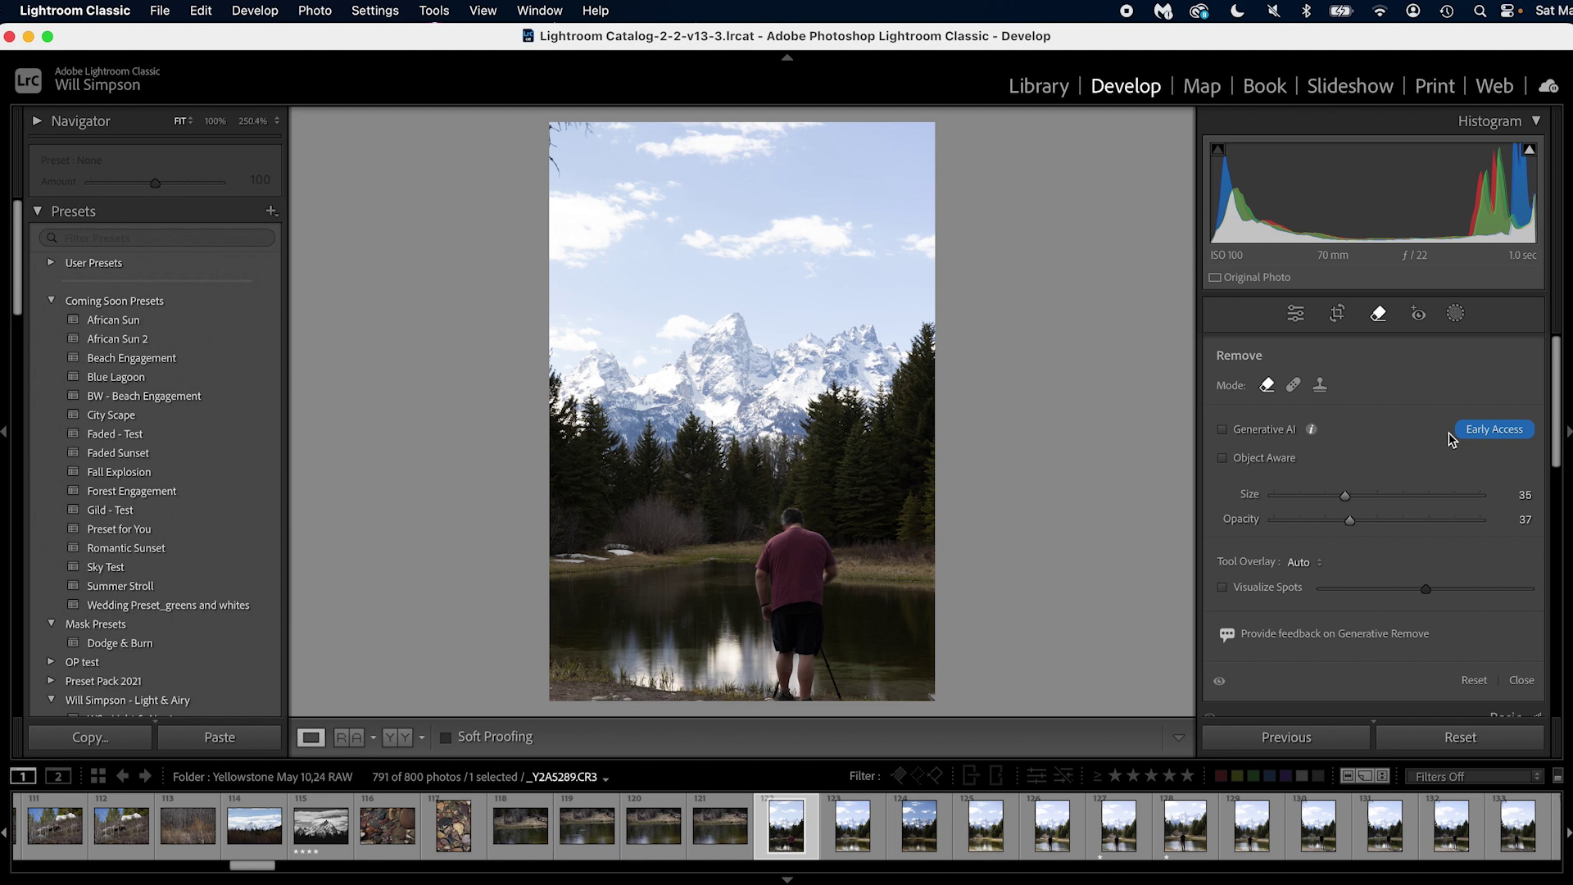
Set removal opacity to 100, paint over the man, refresh the fill, then undo it.
{"action": "left_click", "coordinate": [1229, 435]}
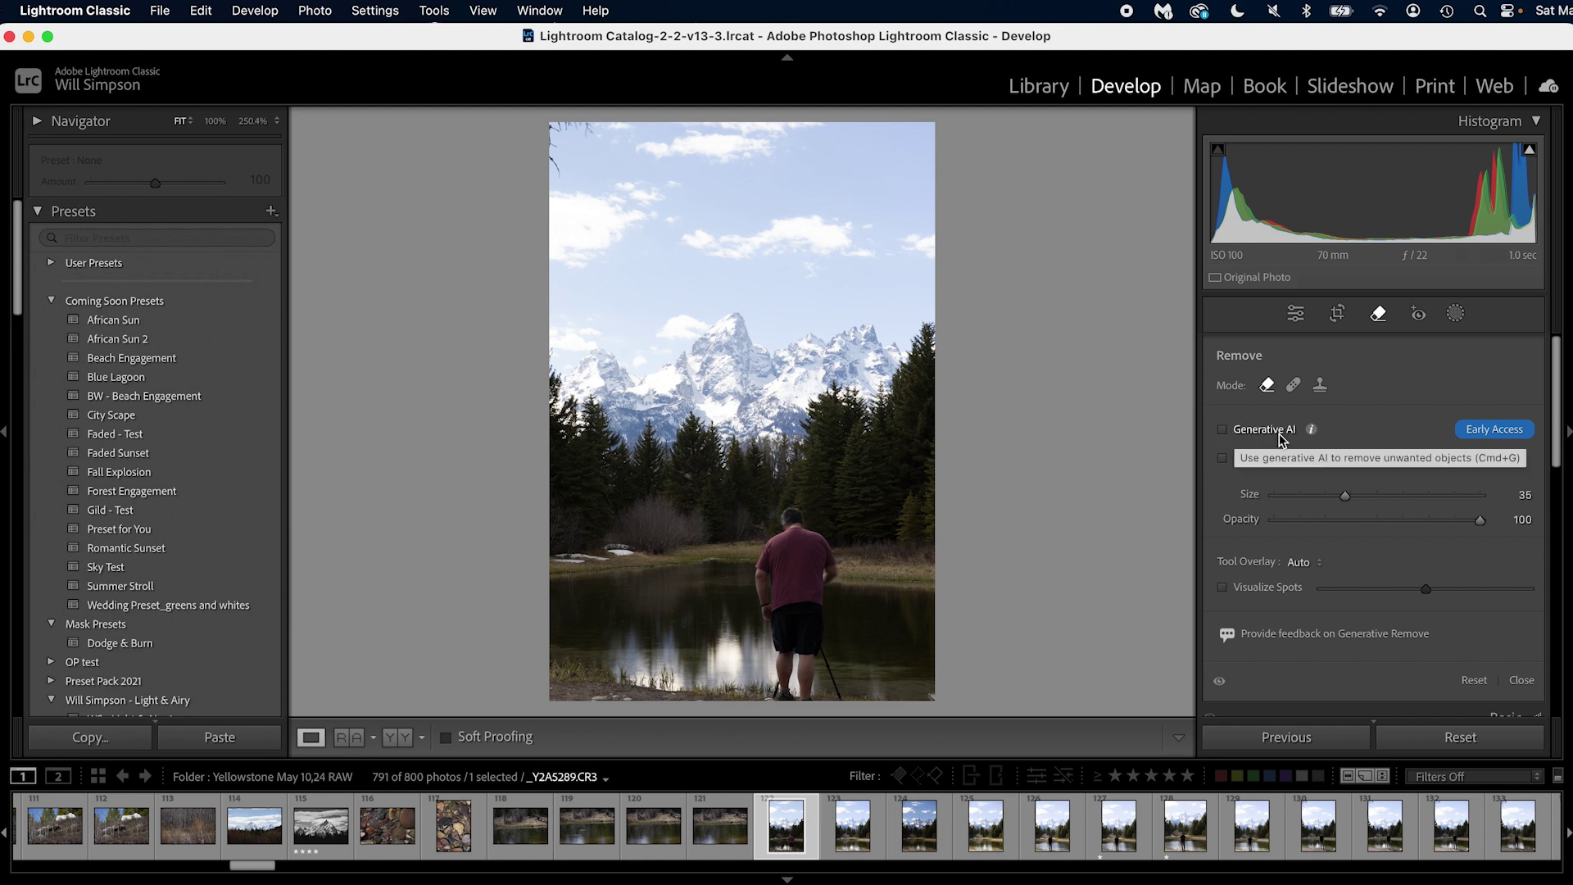
{"action": "mouse_move", "coordinate": [811, 545]}
{"action": "left_mouse_down"}
{"action": "mouse_move", "coordinate": [790, 523]}
{"action": "mouse_move", "coordinate": [761, 586]}
{"action": "mouse_move", "coordinate": [766, 684]}
{"action": "mouse_move", "coordinate": [833, 680]}
{"action": "mouse_move", "coordinate": [824, 555]}
{"action": "mouse_move", "coordinate": [790, 645]}
{"action": "mouse_move", "coordinate": [800, 665]}
{"action": "left_mouse_up"}
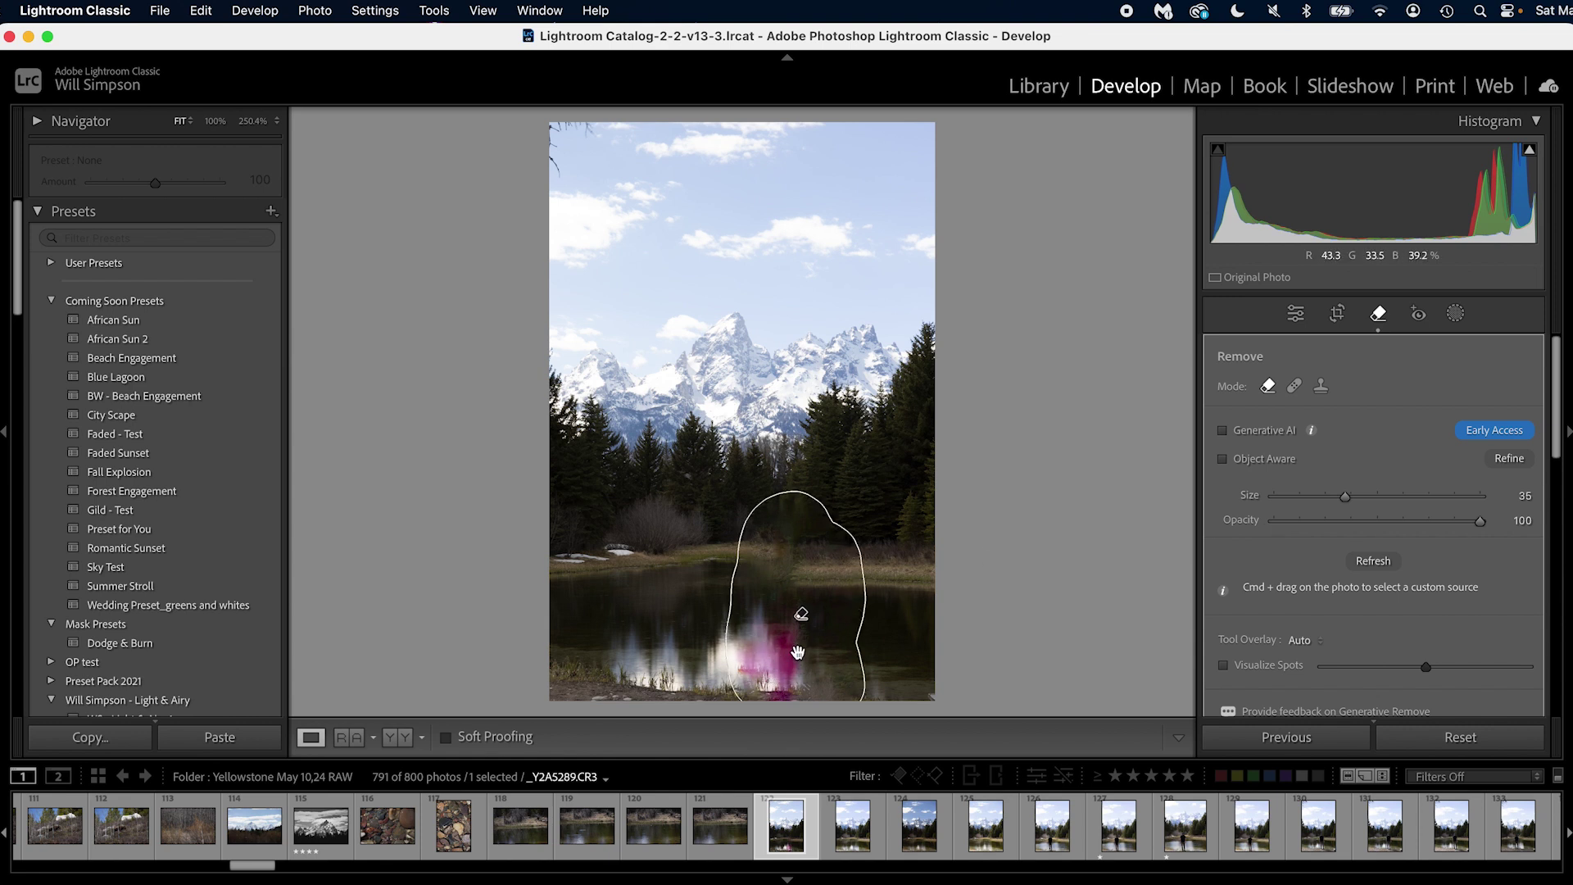
{"action": "left_click", "coordinate": [1377, 564]}
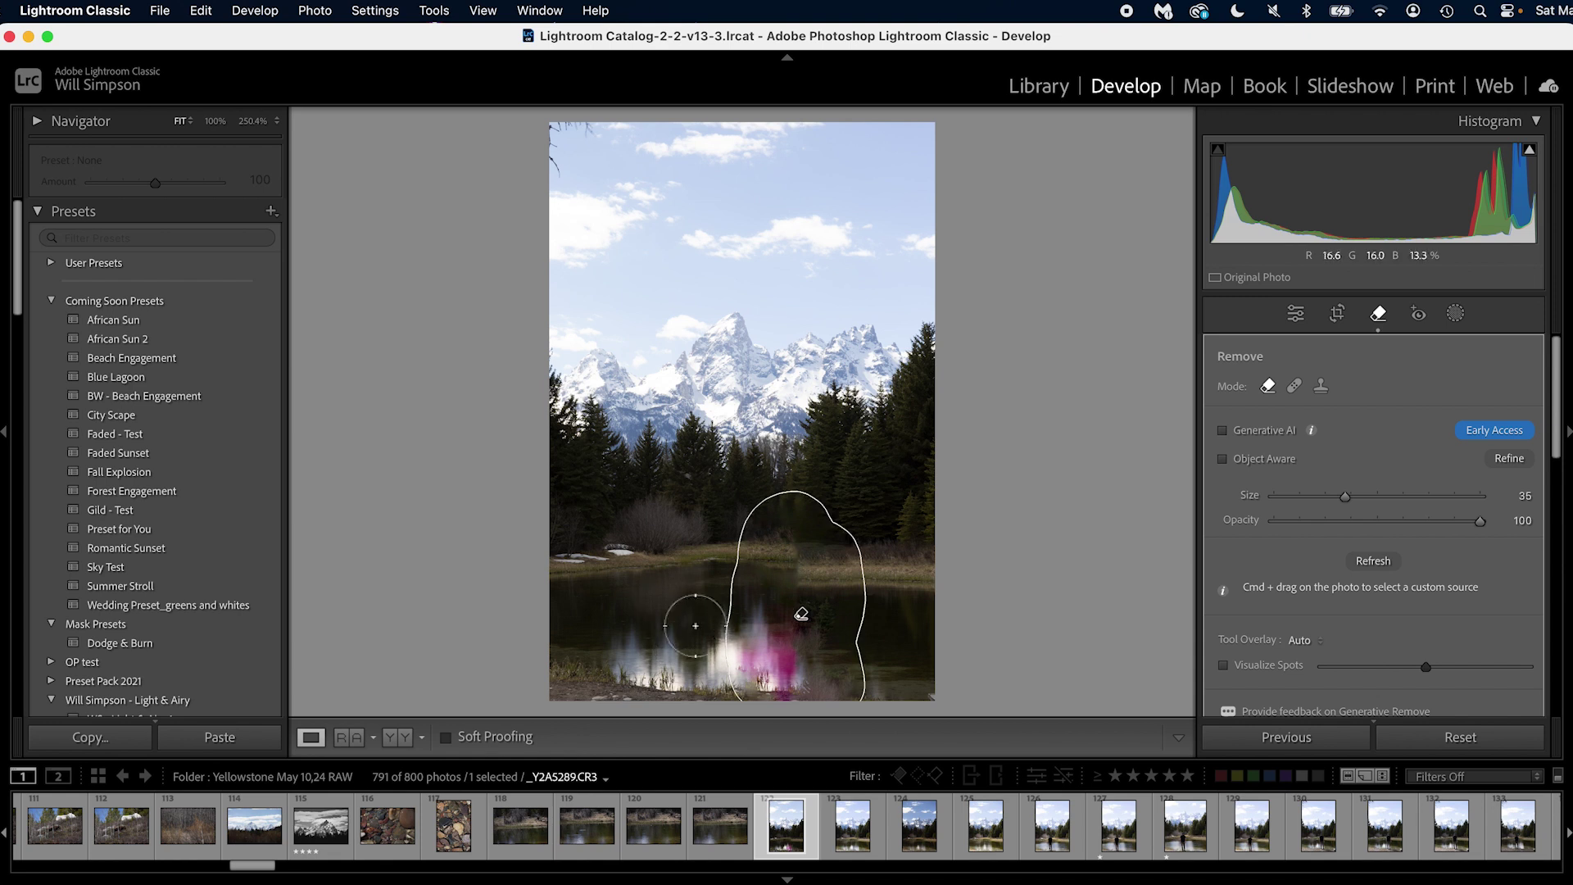
{"action": "key", "text": "Delete"}
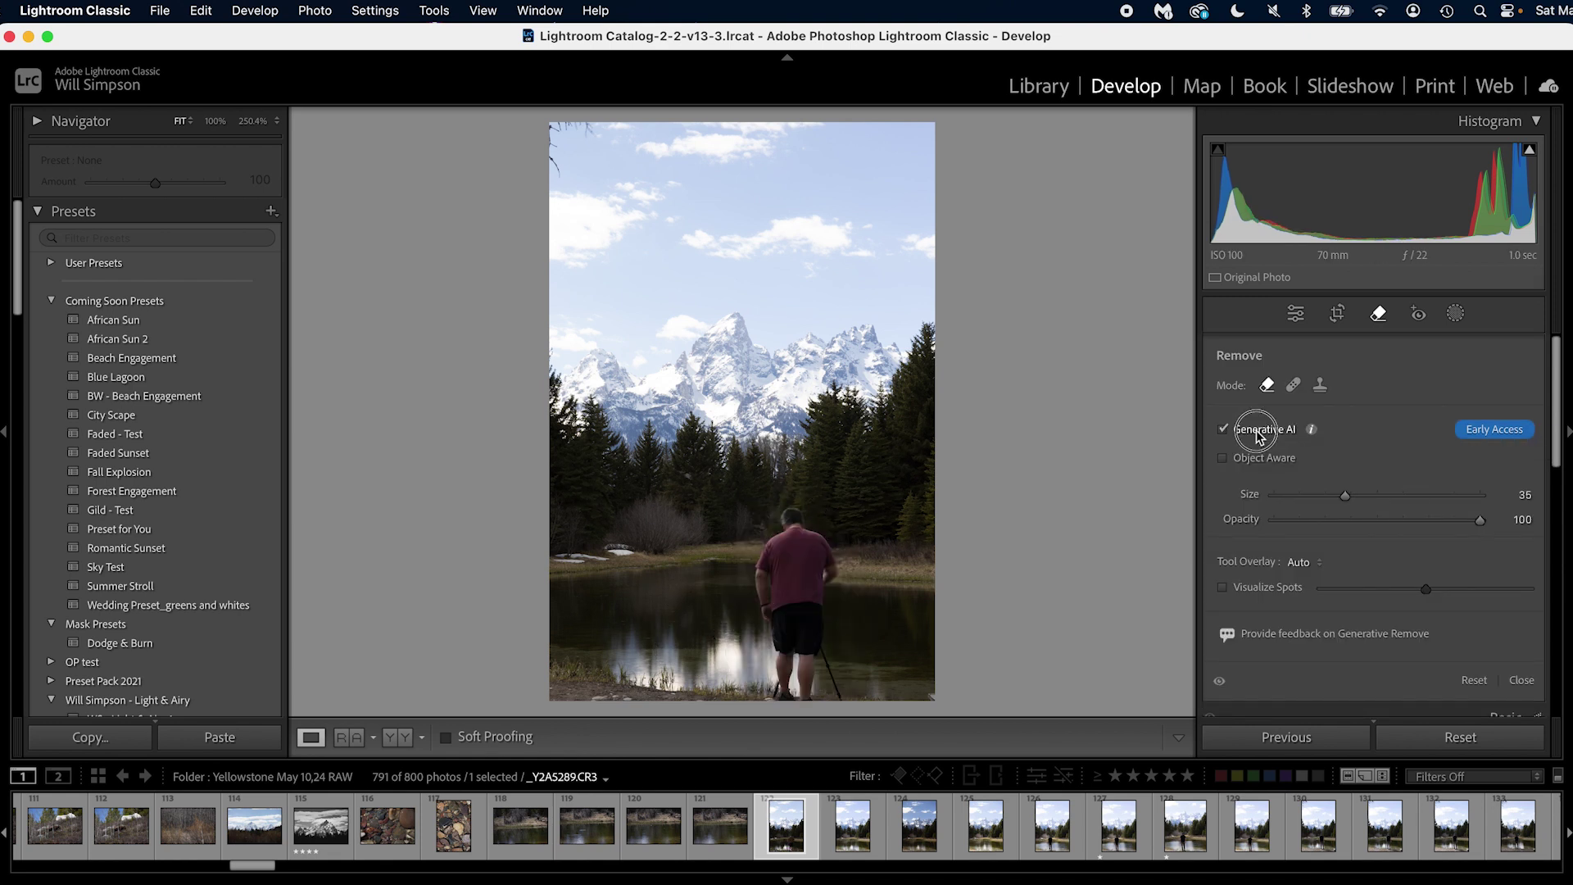
Enable Generative AI, brush over the man, and preview a blue-purple mask overlay colour.
{"action": "left_click", "coordinate": [1221, 434]}
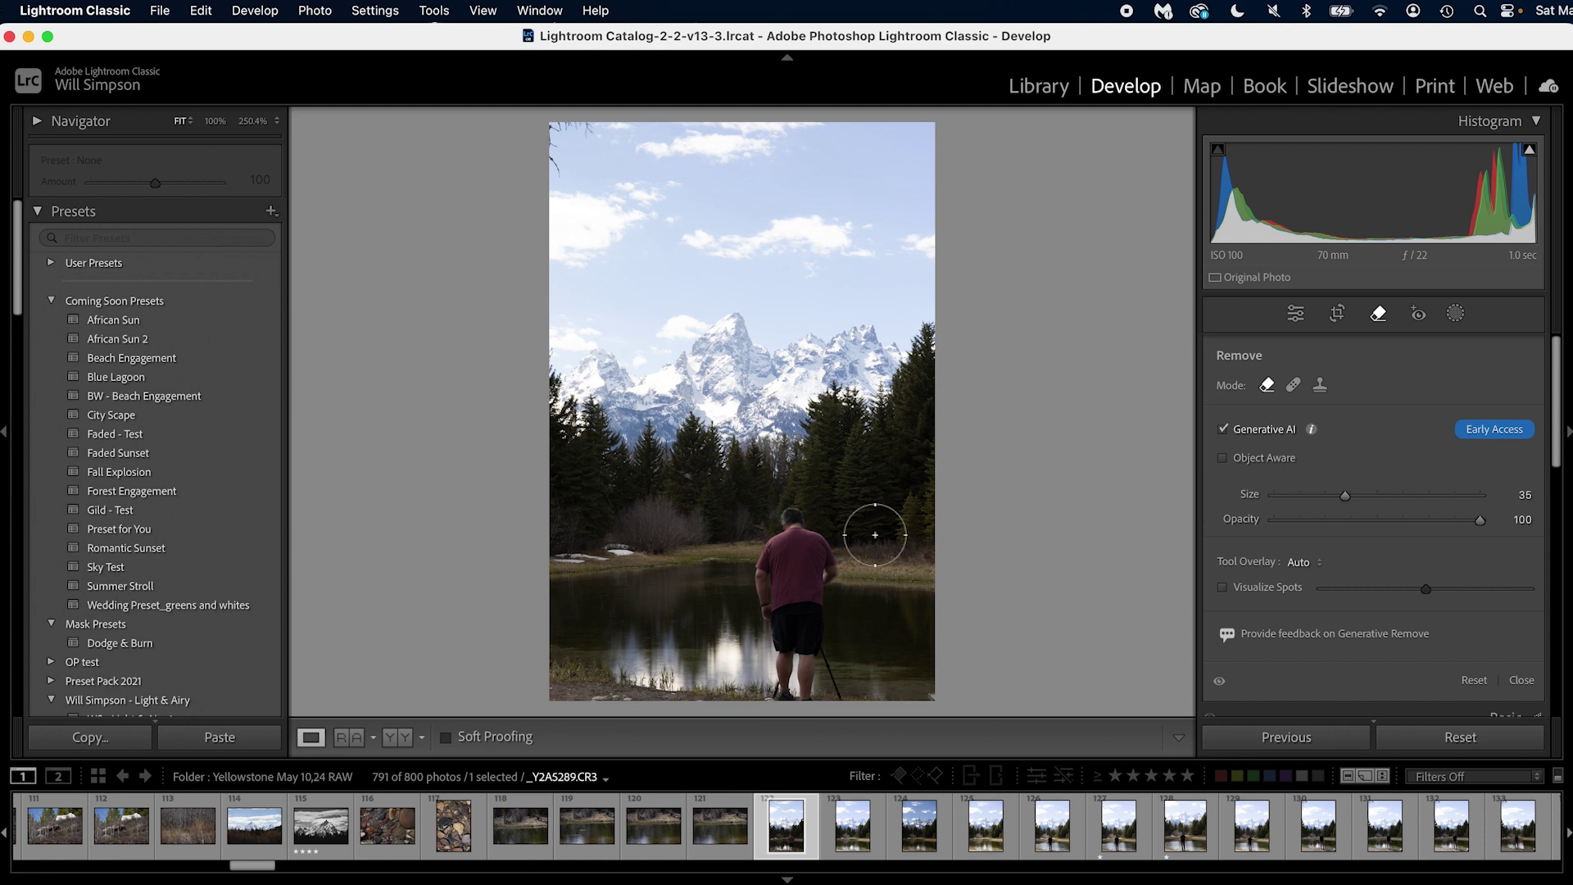
{"action": "mouse_move", "coordinate": [819, 529]}
{"action": "left_mouse_down"}
{"action": "mouse_move", "coordinate": [800, 516]}
{"action": "mouse_move", "coordinate": [768, 555]}
{"action": "mouse_move", "coordinate": [765, 614]}
{"action": "mouse_move", "coordinate": [836, 691]}
{"action": "mouse_move", "coordinate": [826, 608]}
{"action": "mouse_move", "coordinate": [802, 567]}
{"action": "left_mouse_up"}
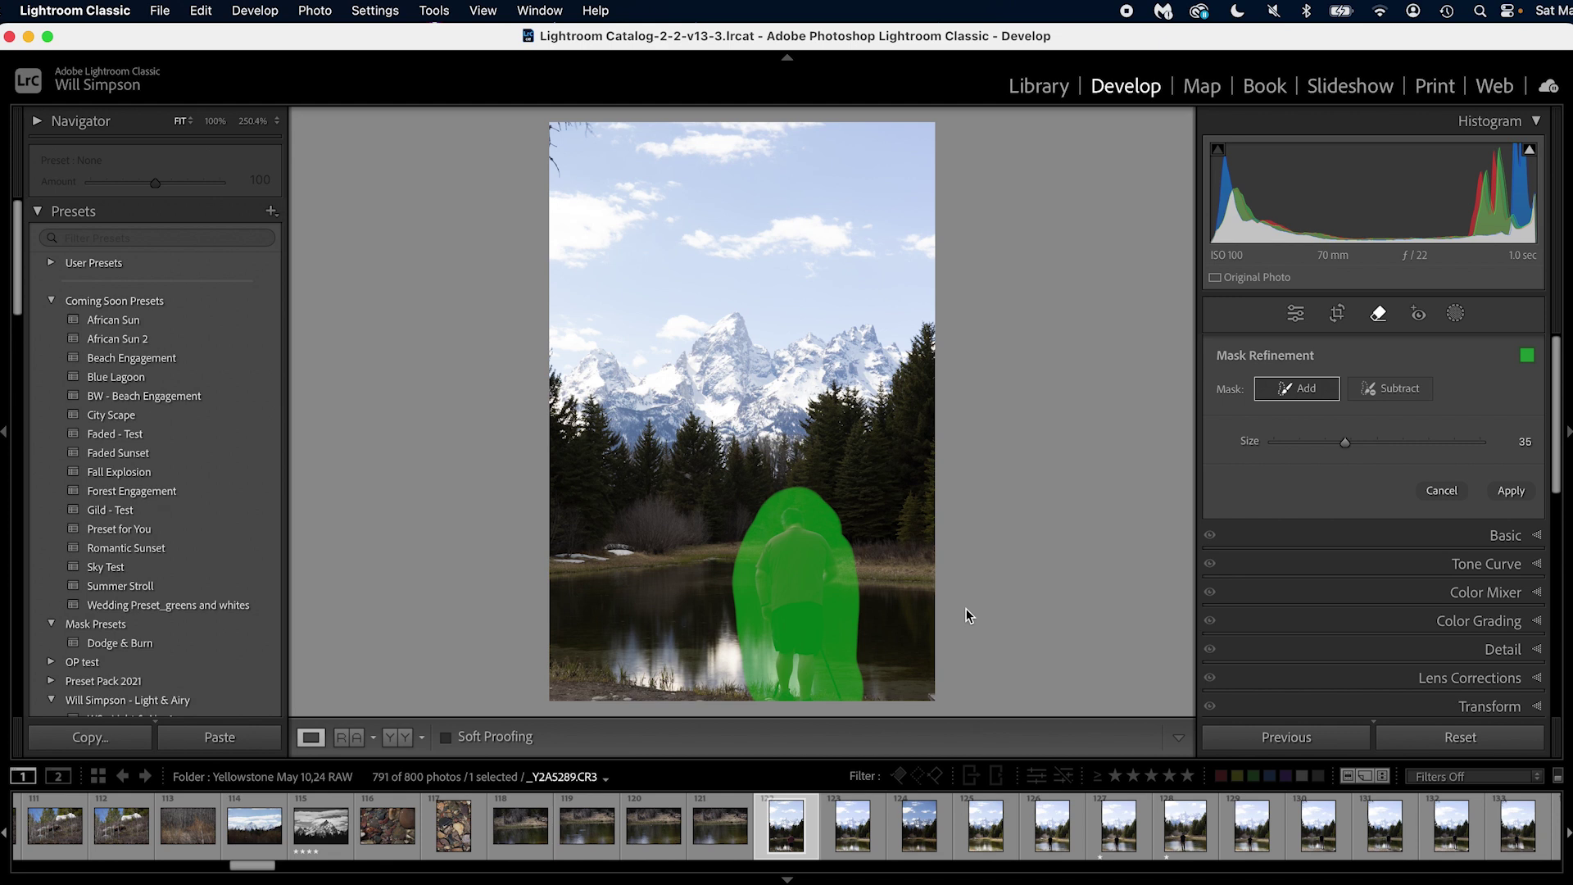
{"action": "left_click", "coordinate": [1526, 355]}
{"action": "left_click_drag", "start_coordinate": [923, 526], "coordinate": [1081, 253]}
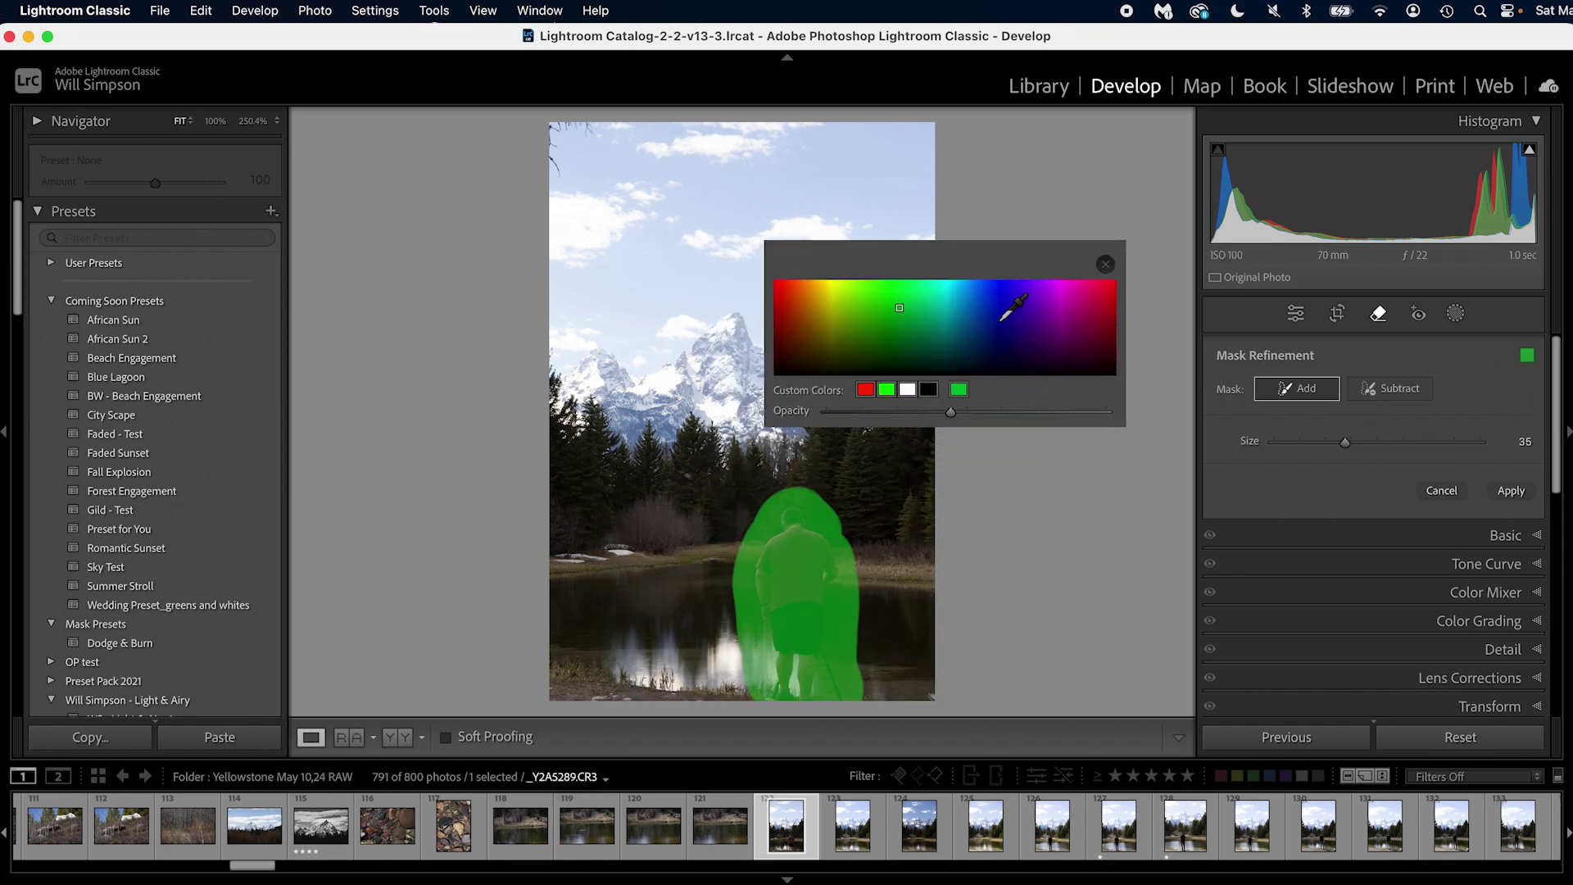
{"action": "left_click_drag", "start_coordinate": [991, 310], "coordinate": [894, 303]}
{"action": "left_click", "coordinate": [1105, 265]}
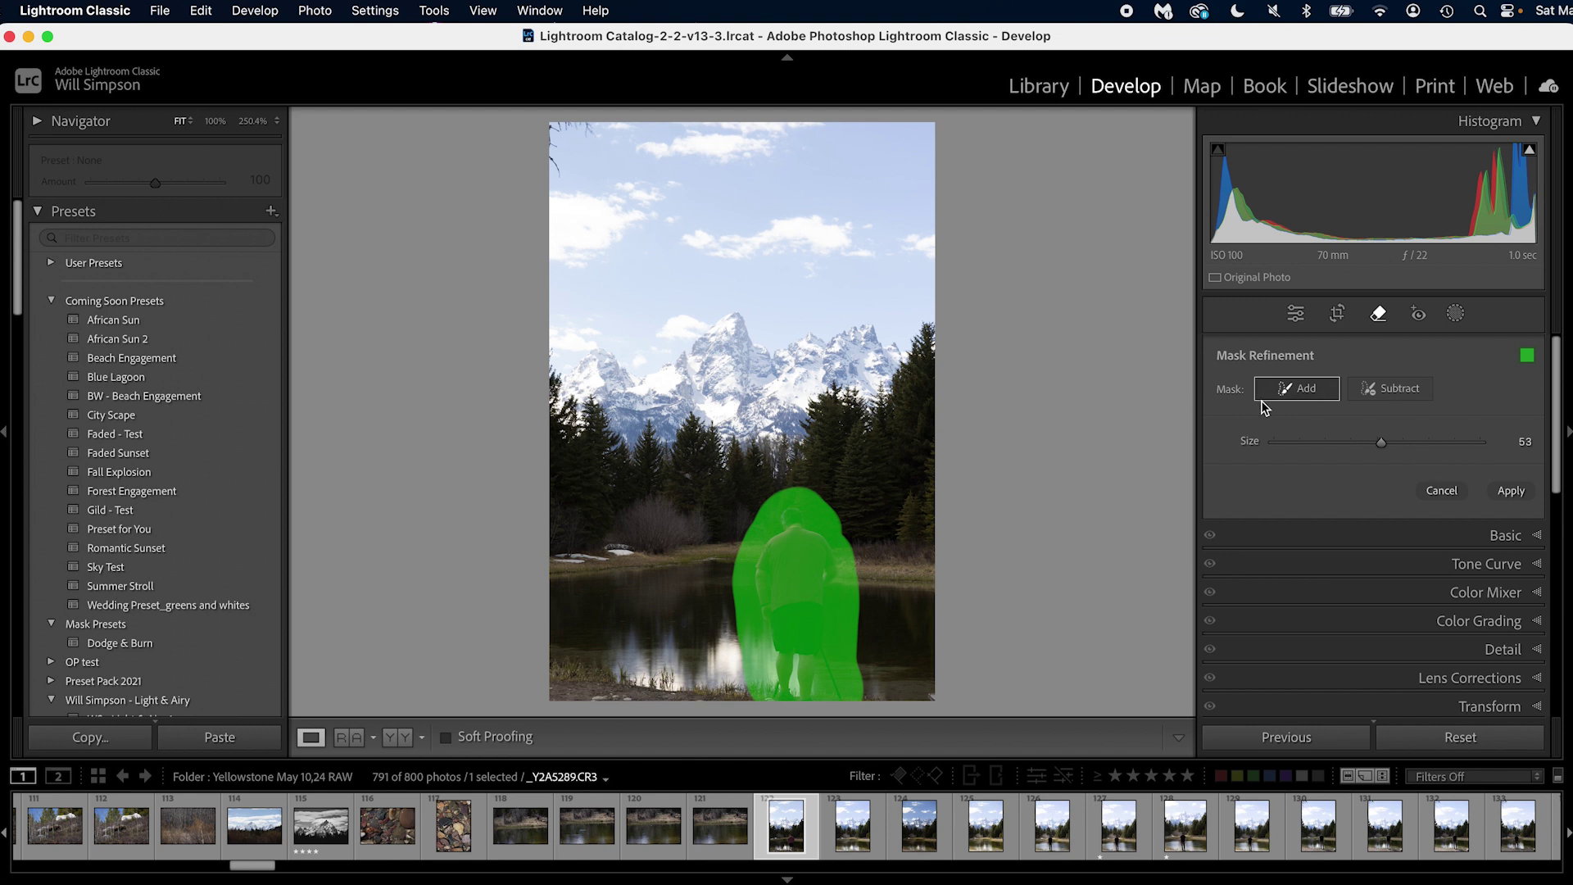
Add peaks, trees and sky to the mask, then erase them so only the man remains.
{"action": "left_click_drag", "start_coordinate": [795, 360], "coordinate": [852, 385]}
{"action": "left_click_drag", "start_coordinate": [696, 406], "coordinate": [656, 459]}
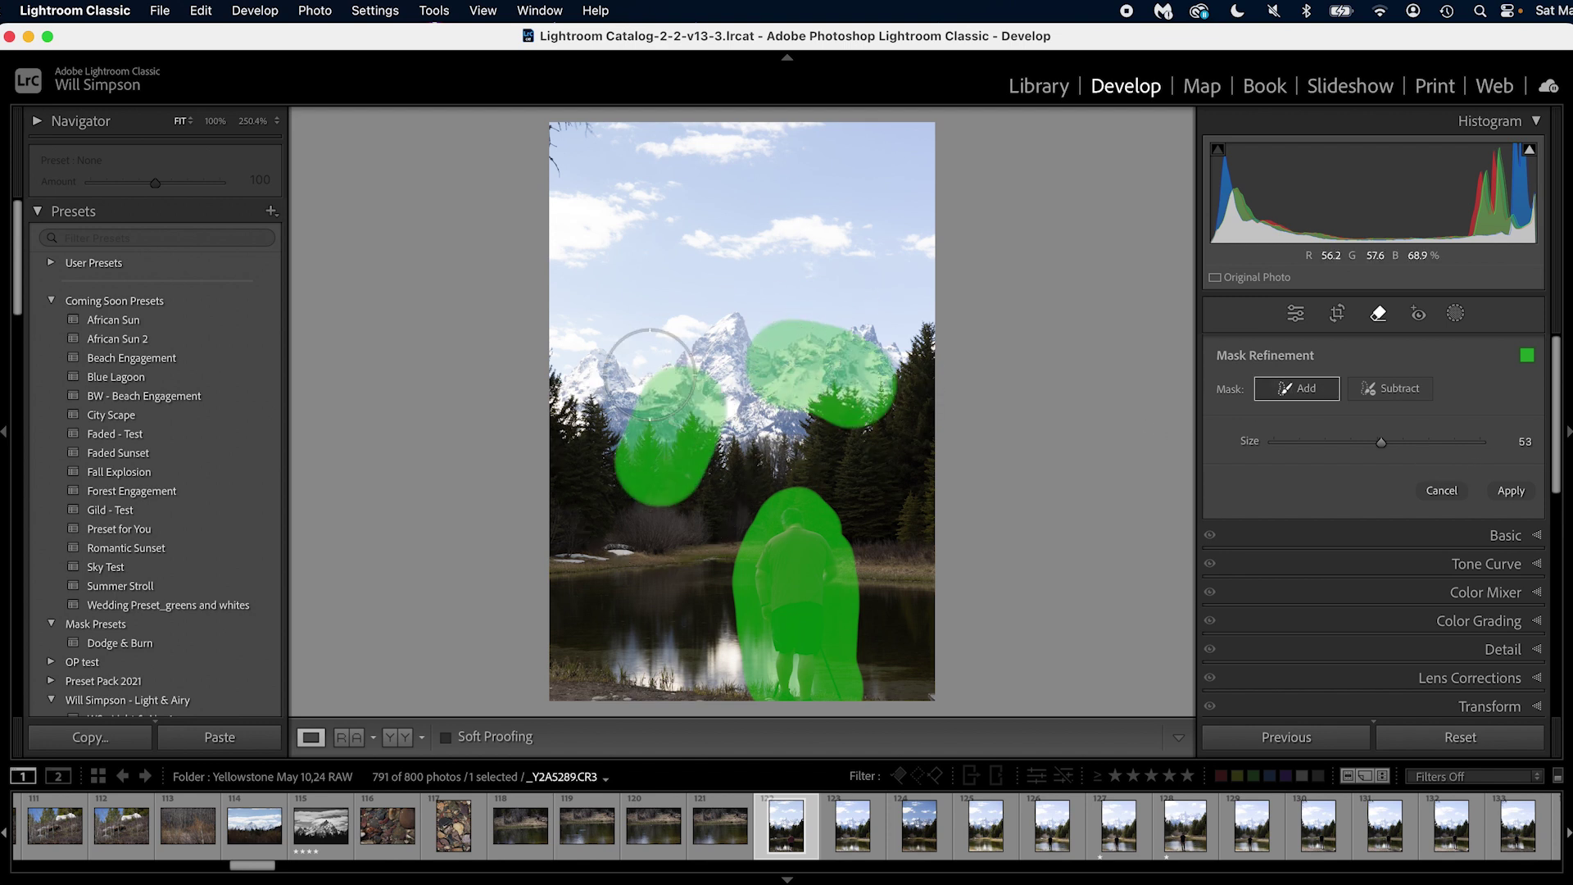
{"action": "left_click", "coordinate": [633, 280]}
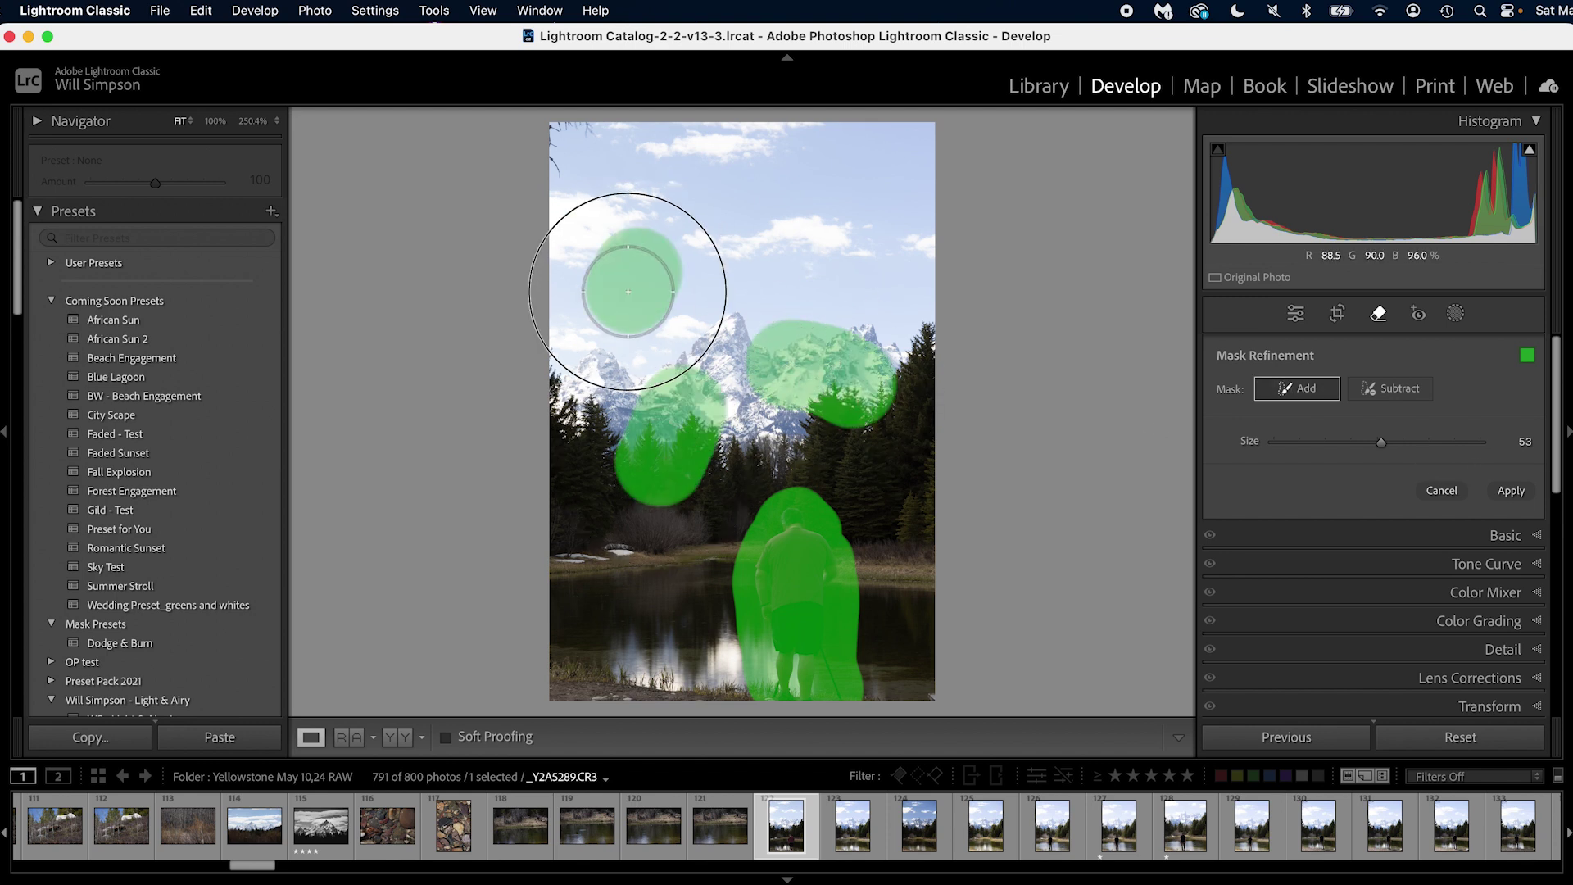
{"action": "left_click", "coordinate": [1391, 388]}
{"action": "mouse_move", "coordinate": [842, 351]}
{"action": "left_mouse_down"}
{"action": "mouse_move", "coordinate": [767, 385]}
{"action": "mouse_move", "coordinate": [819, 355]}
{"action": "mouse_move", "coordinate": [652, 494]}
{"action": "left_mouse_up"}
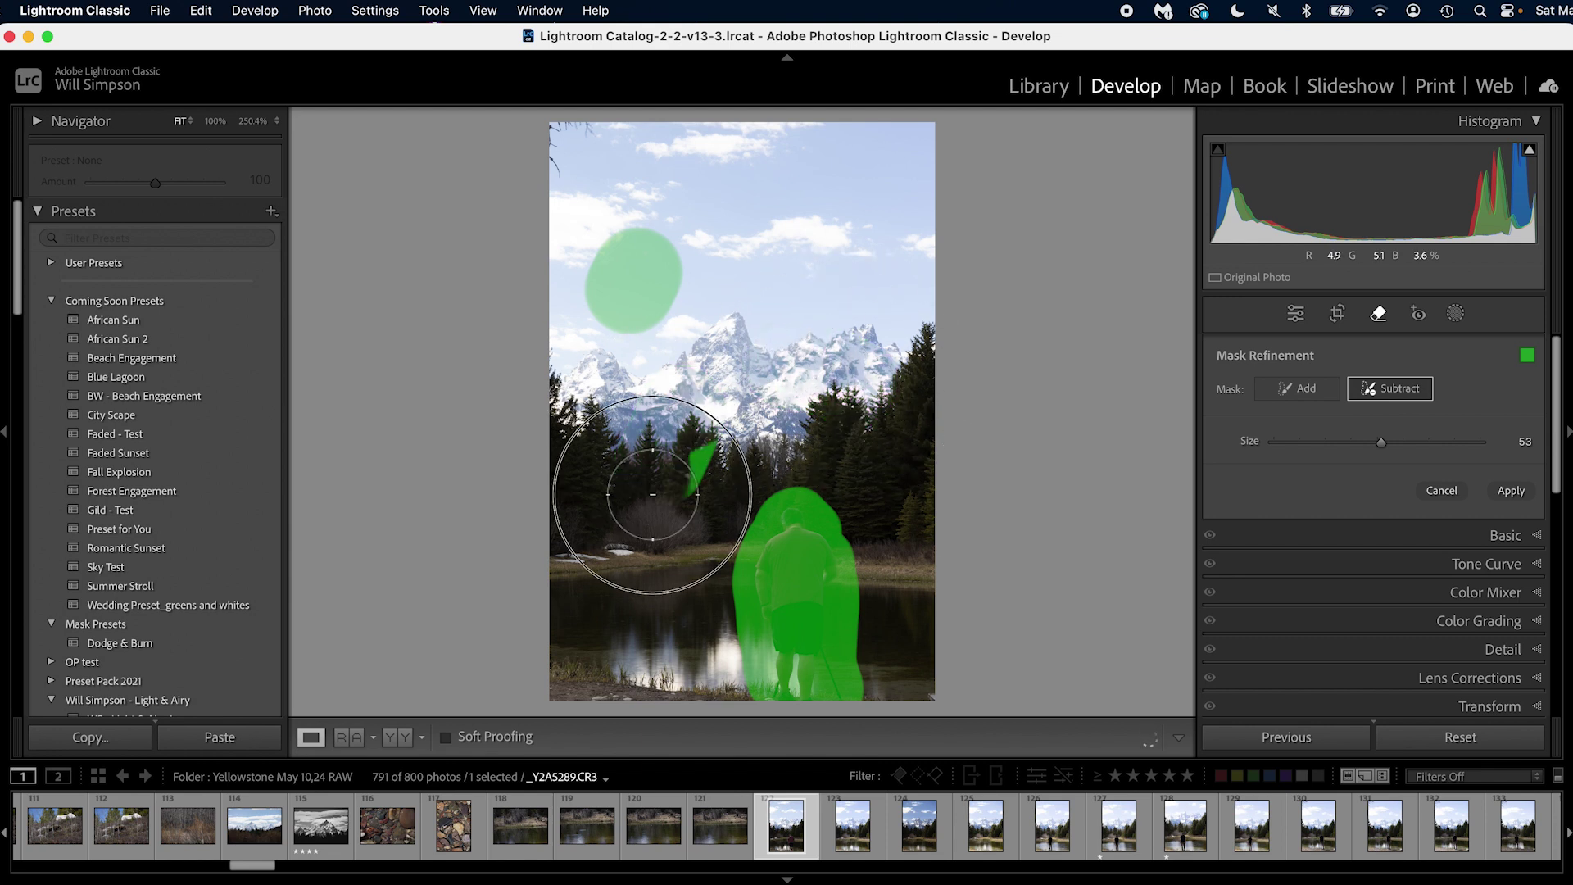
{"action": "left_click_drag", "start_coordinate": [632, 274], "coordinate": [625, 246]}
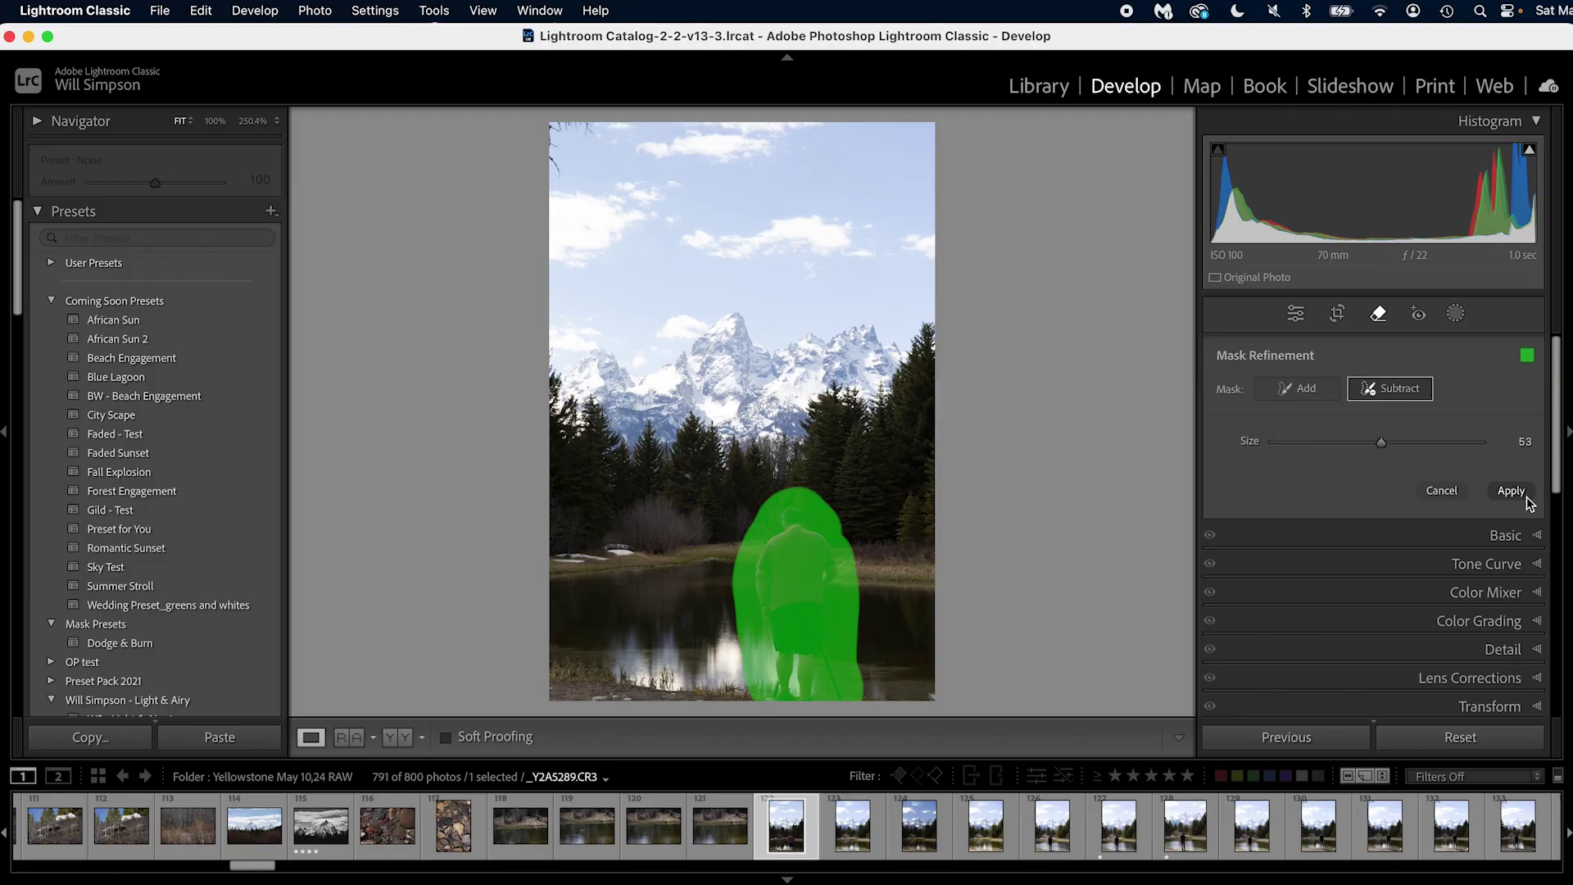
Generate the removal of the masked man and toggle Before/After to compare.
{"action": "left_click", "coordinate": [1524, 494]}
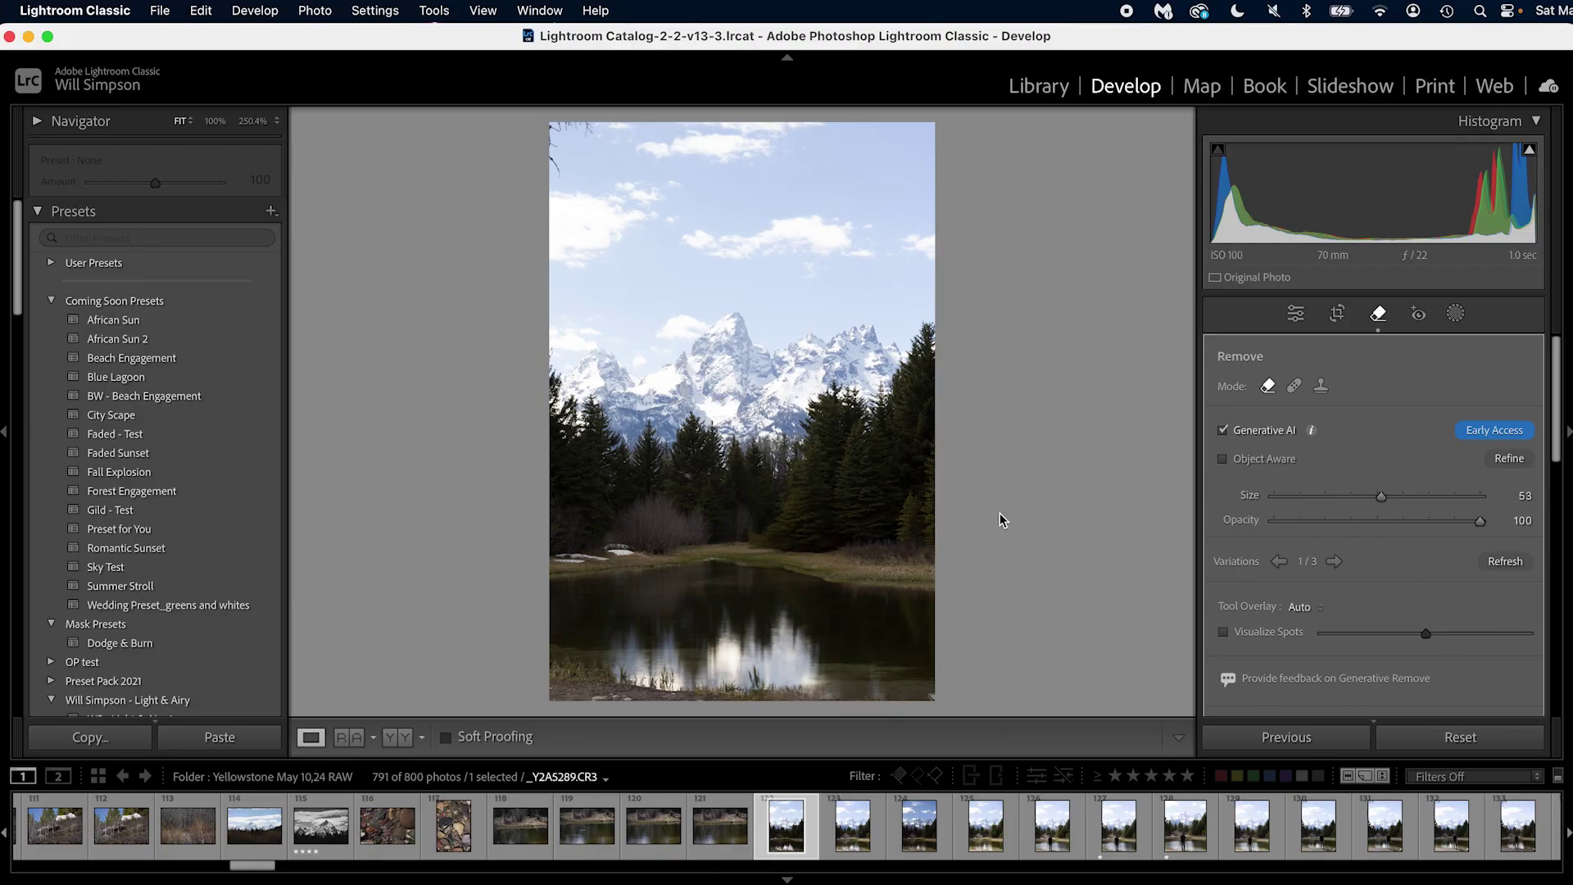
{"action": "key", "text": "backslash"}
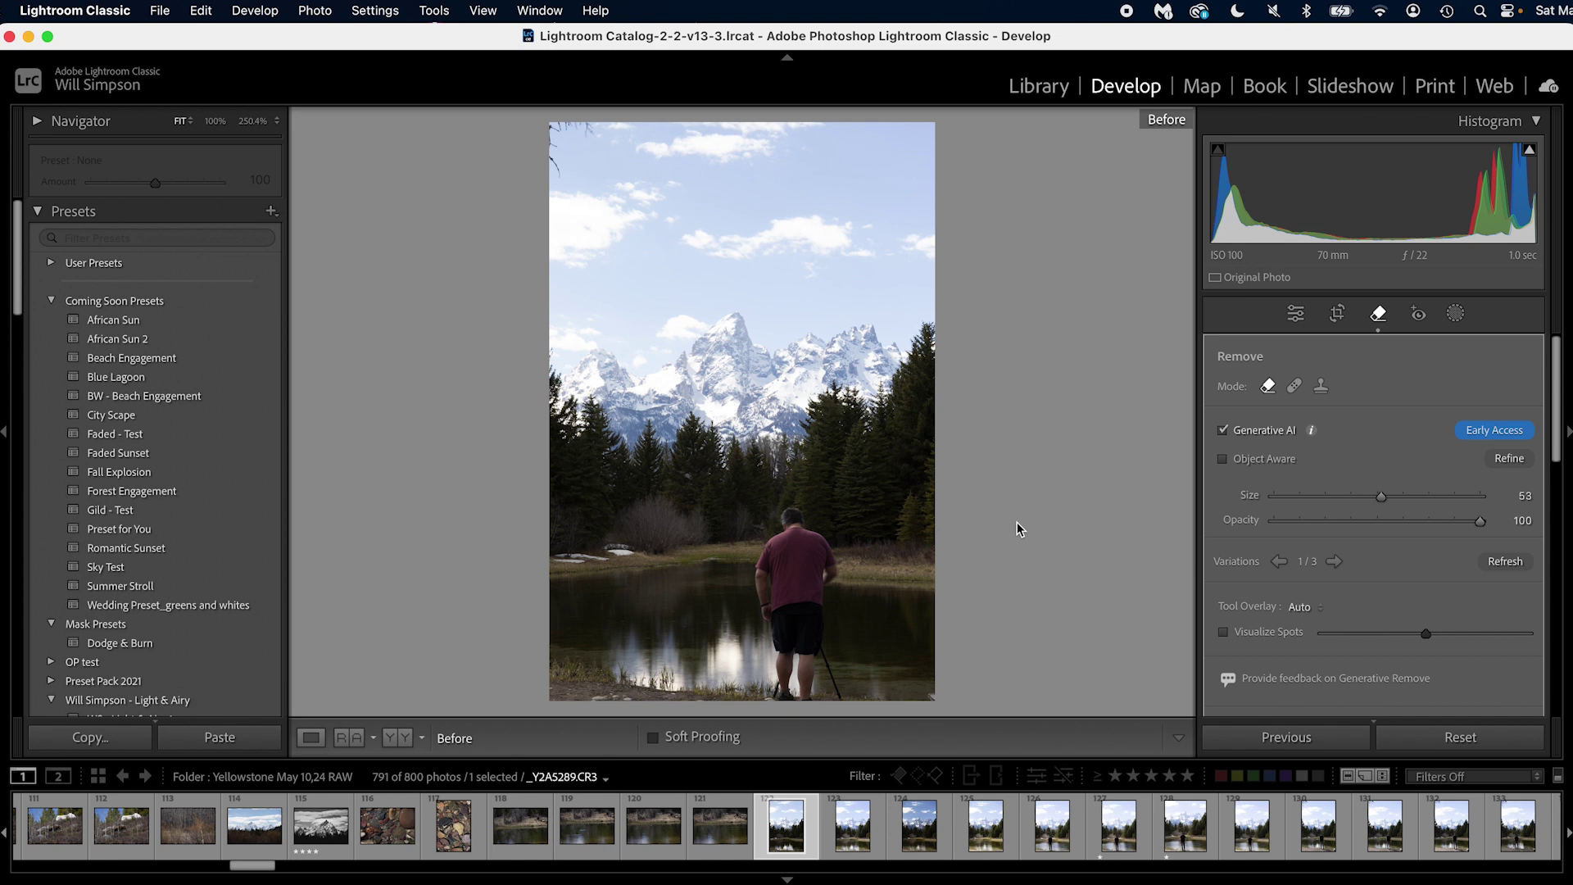
{"action": "key", "text": "backslash"}
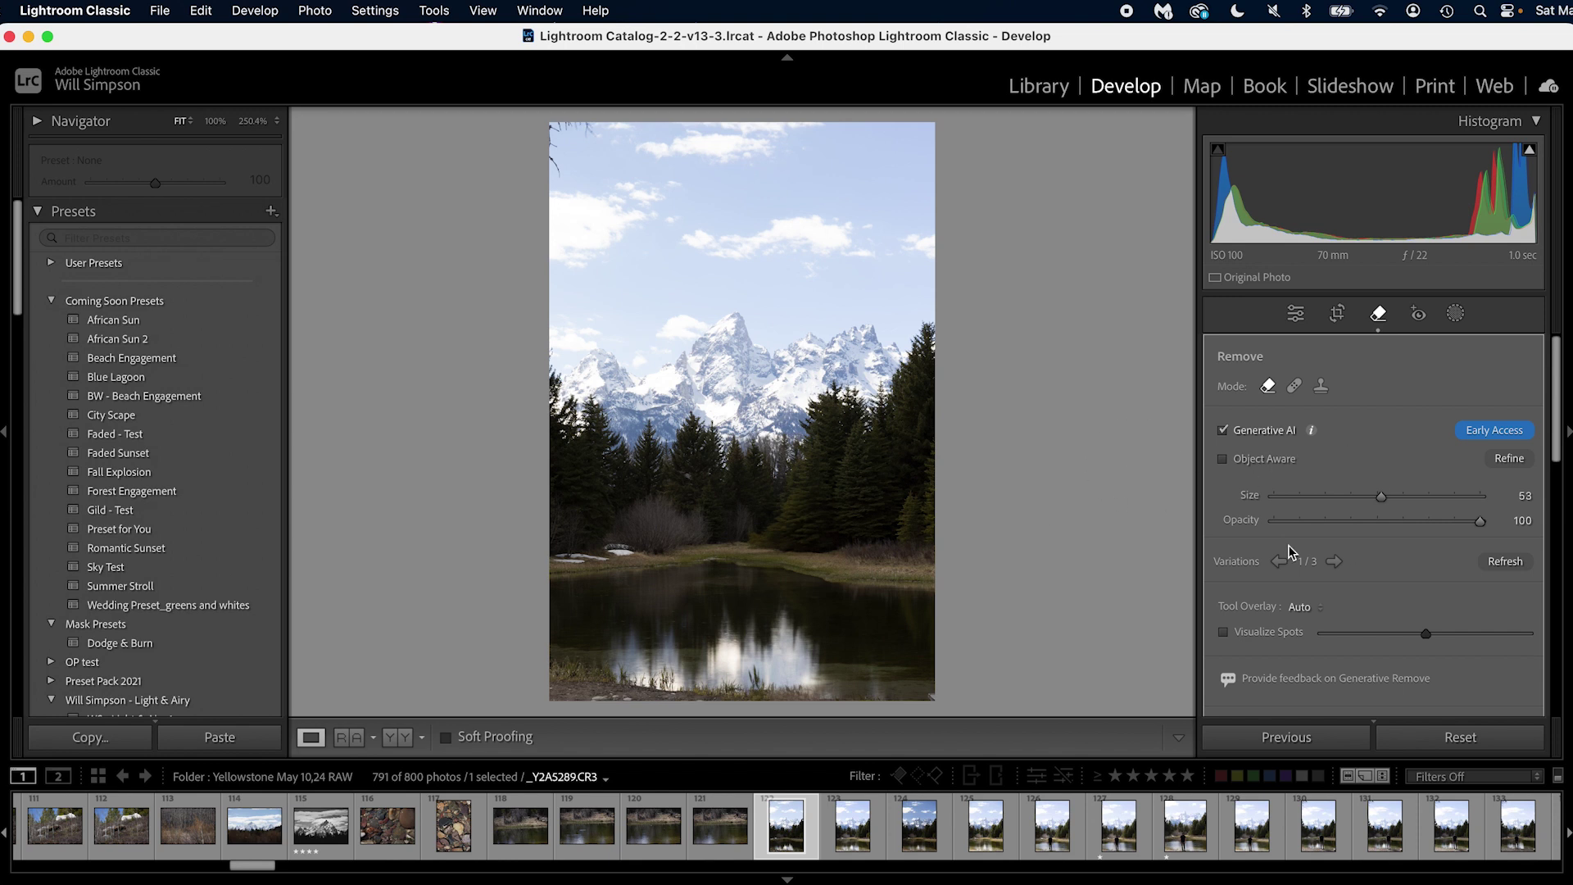
Shrink the brush to 44, fade the removal opacity, reset it to 100, and show the next variation.
{"action": "left_click_drag", "start_coordinate": [1381, 497], "coordinate": [1365, 502]}
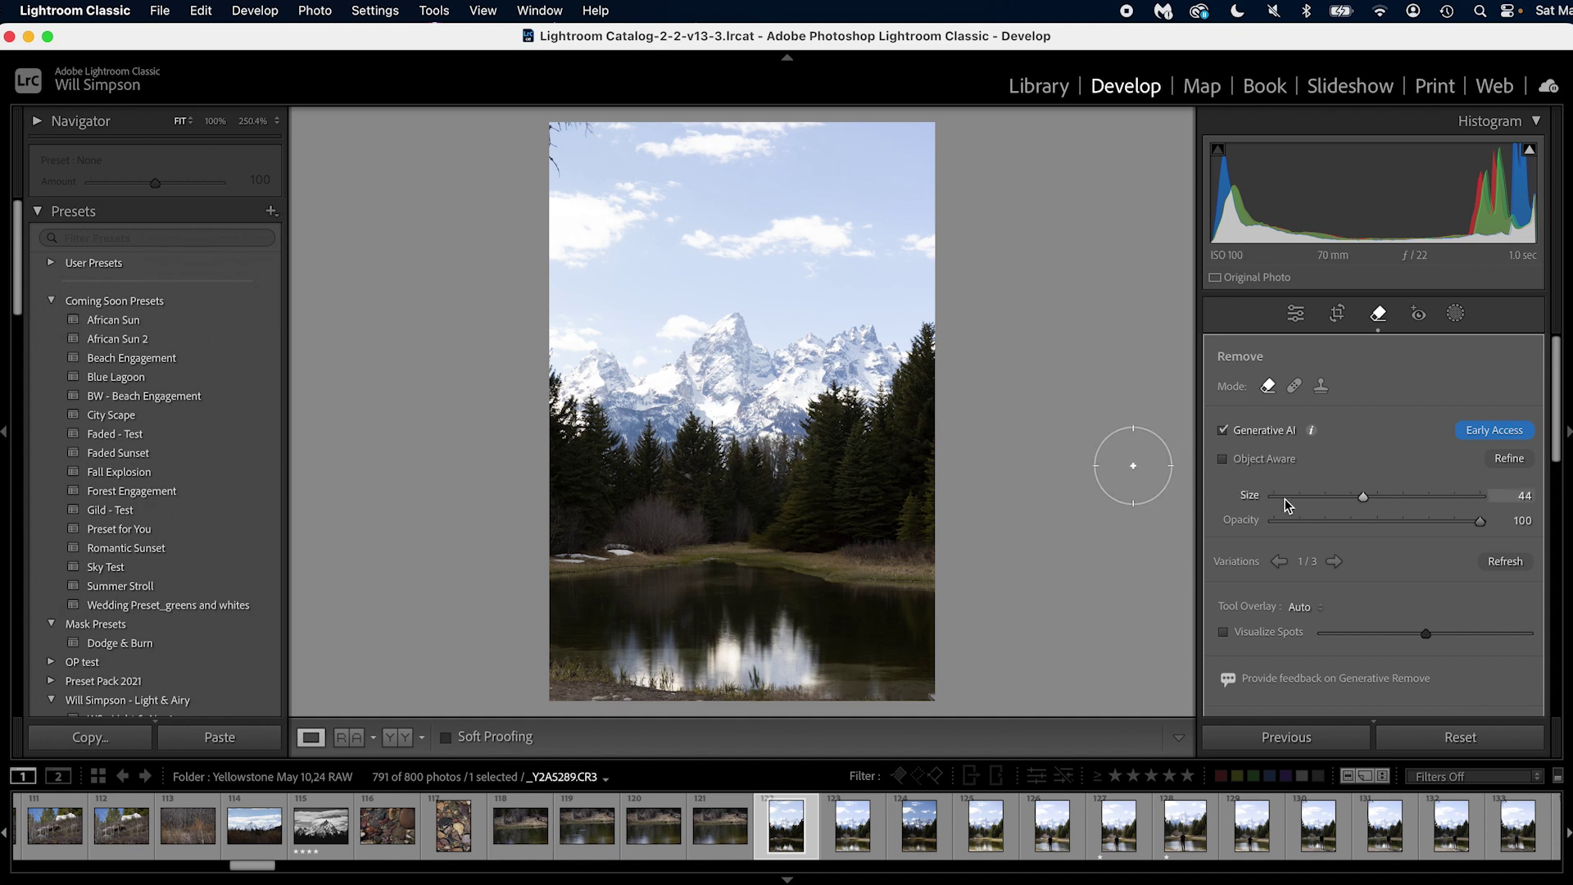
{"action": "left_click_drag", "start_coordinate": [793, 500], "coordinate": [800, 604]}
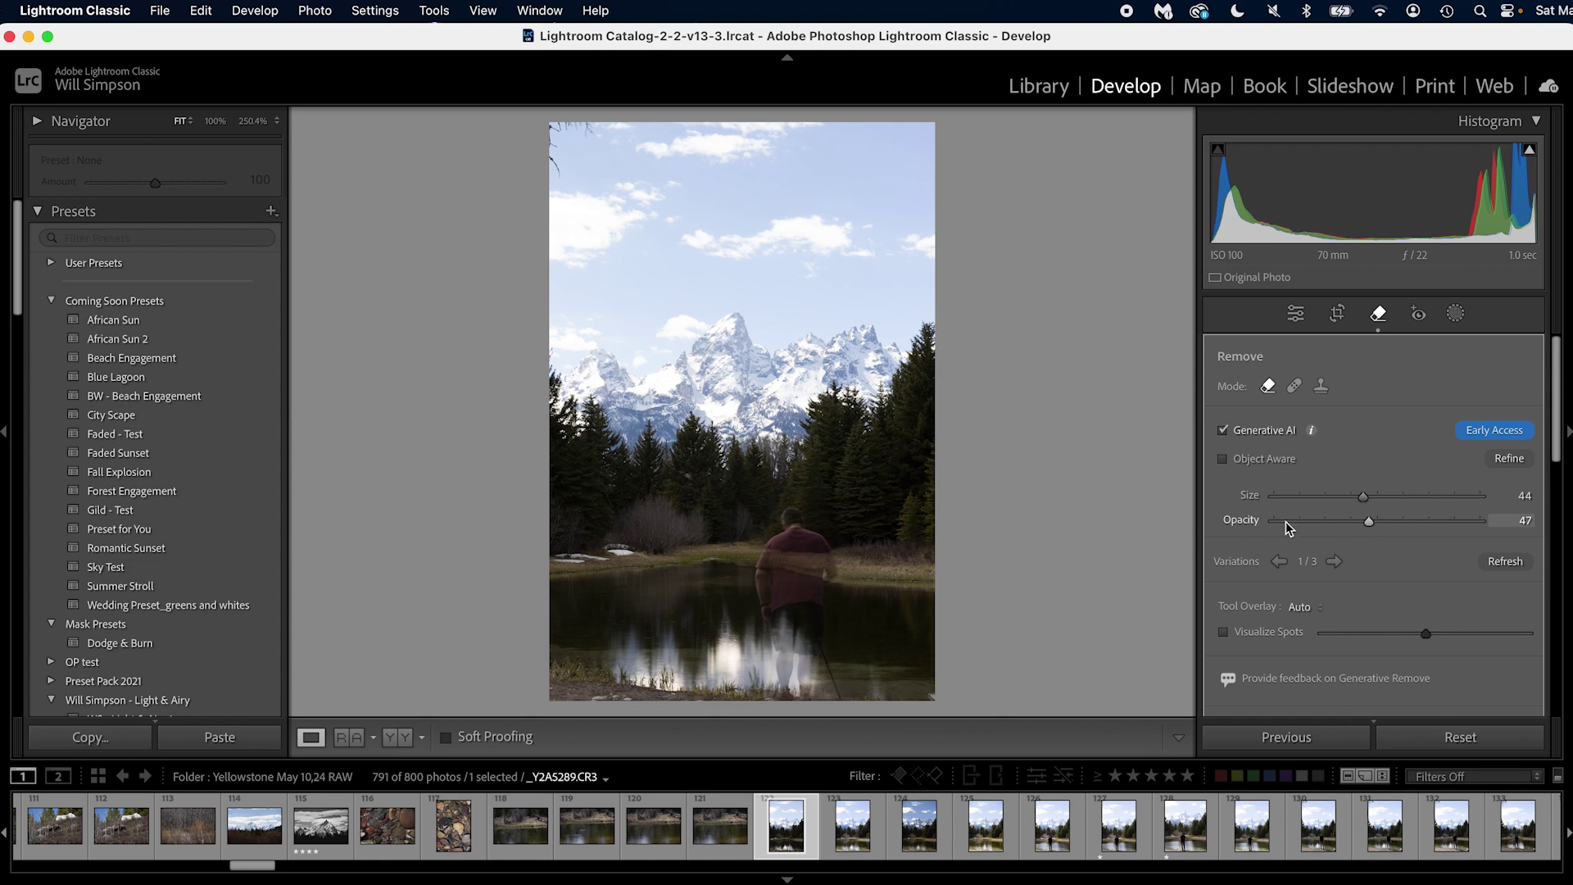
{"action": "left_click_drag", "start_coordinate": [1286, 526], "coordinate": [1329, 528]}
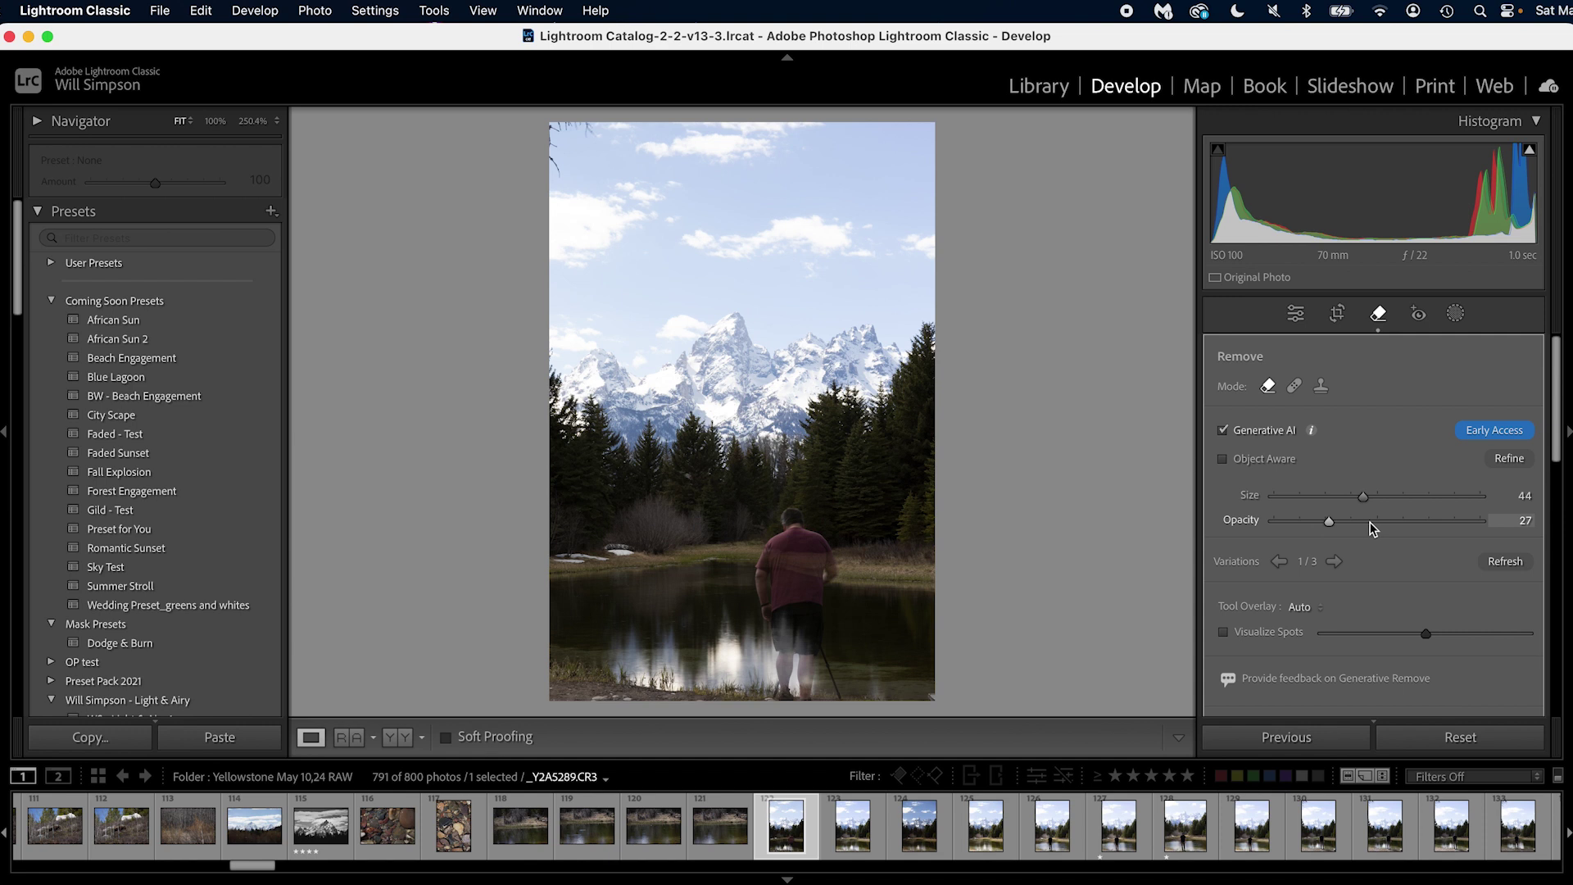
{"action": "left_click_drag", "start_coordinate": [1373, 528], "coordinate": [1451, 525]}
{"action": "double_click", "coordinate": [1366, 528]}
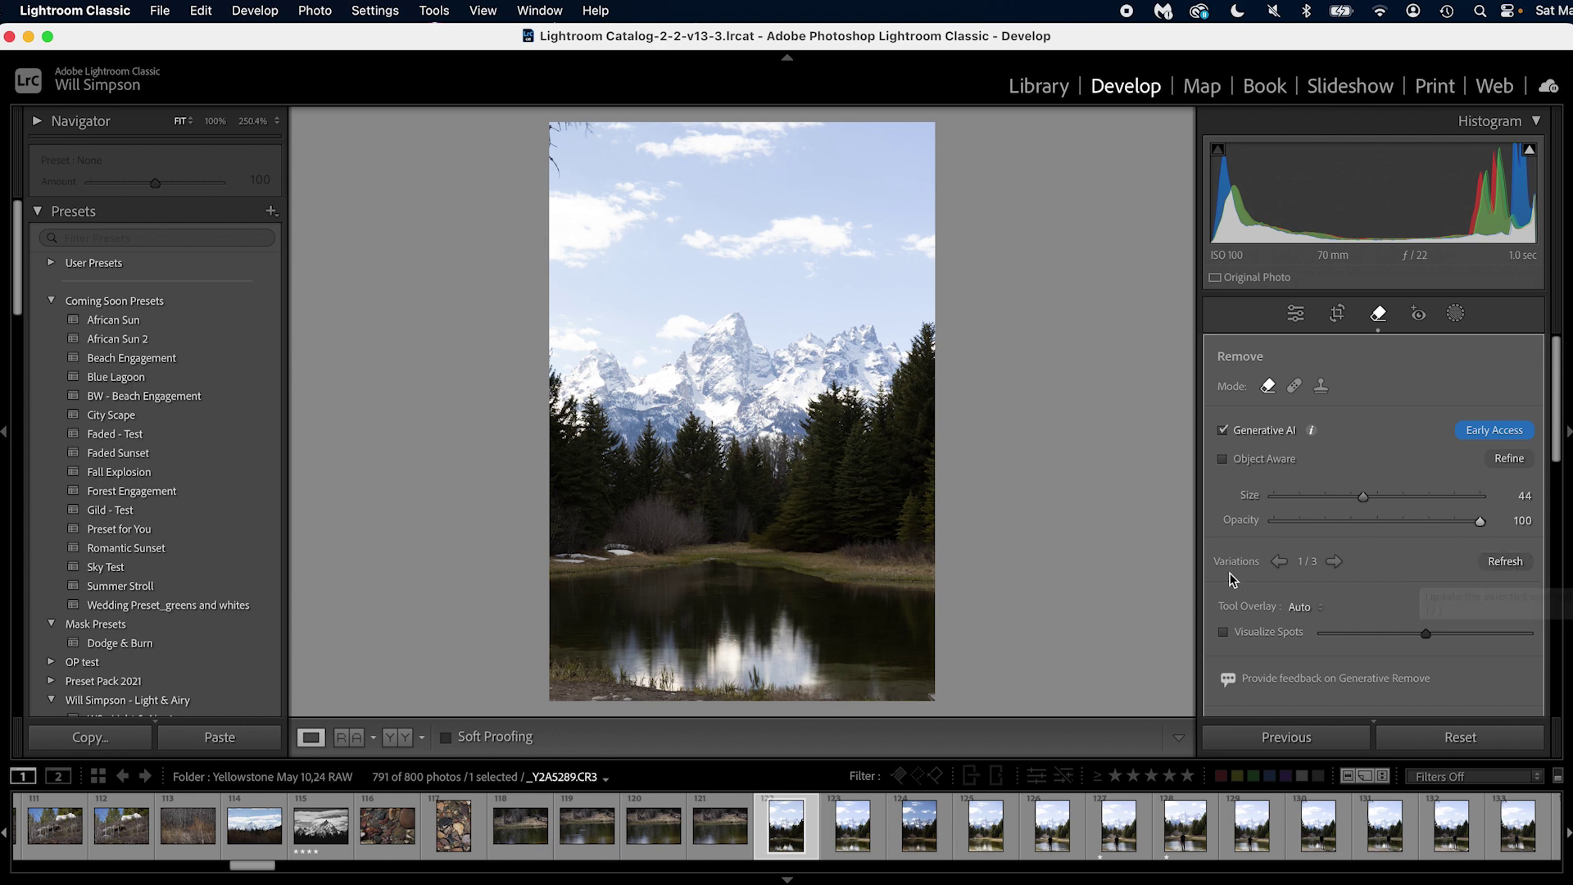
{"action": "left_click", "coordinate": [1335, 563]}
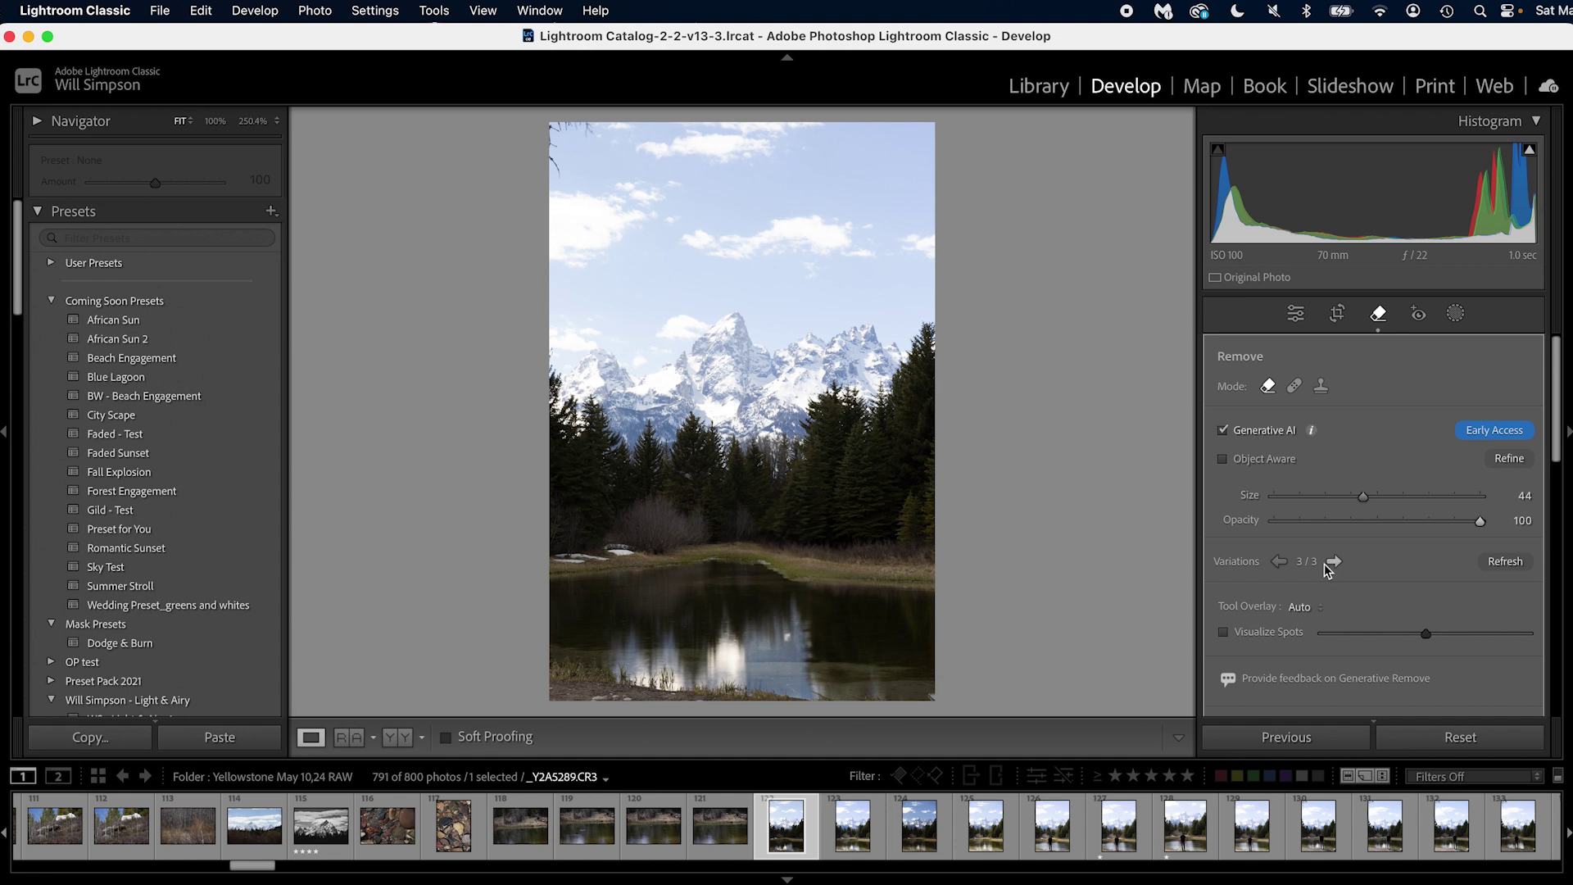
{"action": "left_click", "coordinate": [1279, 562]}
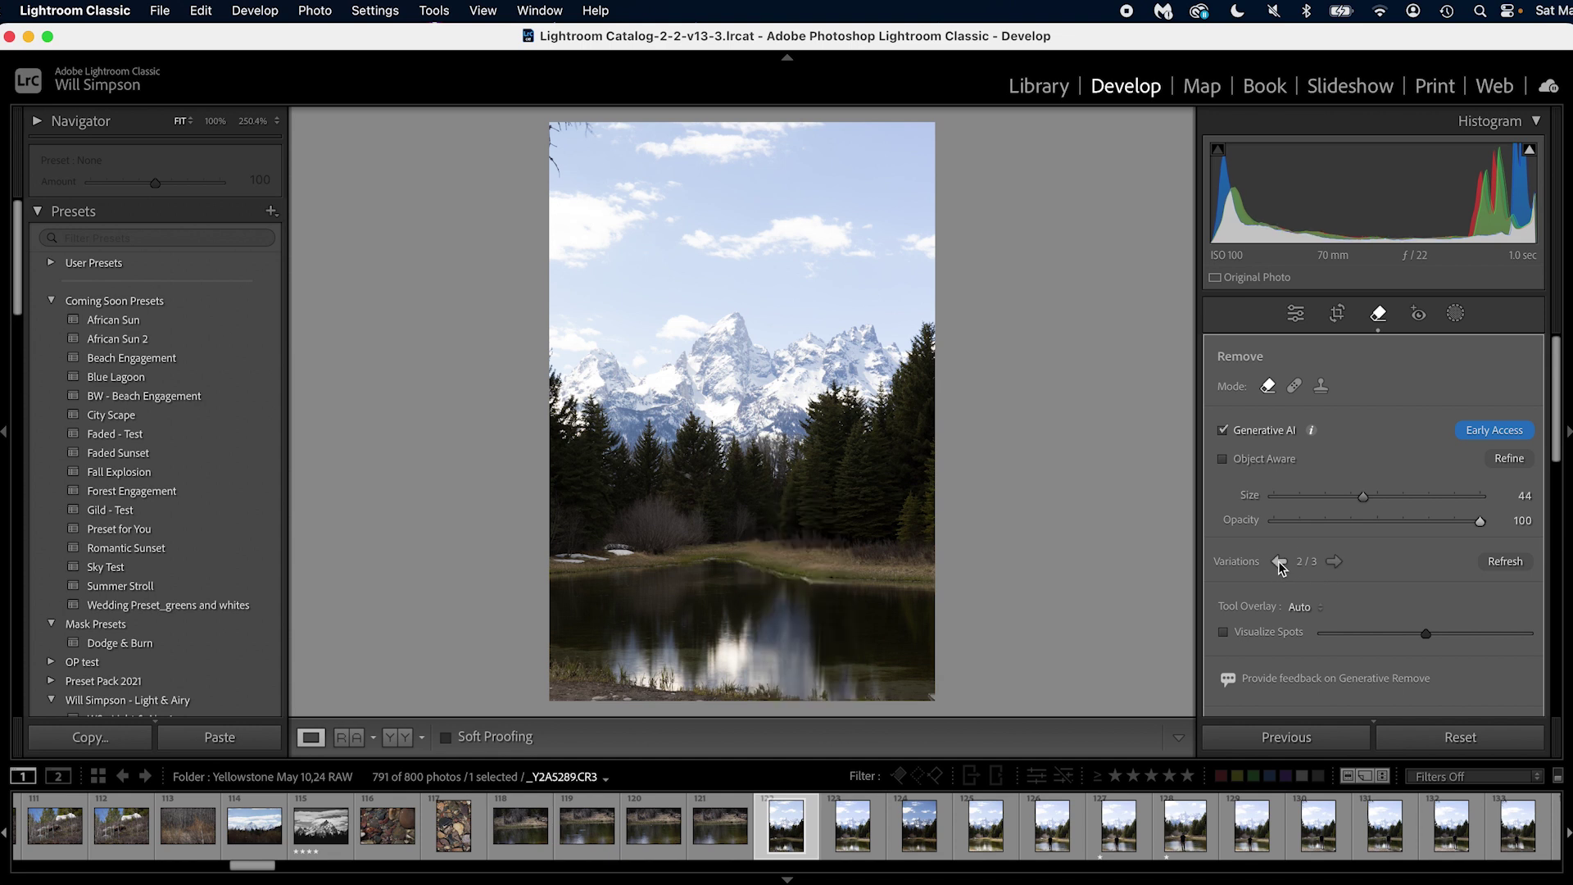
{"action": "mouse_move", "coordinate": [823, 635]}
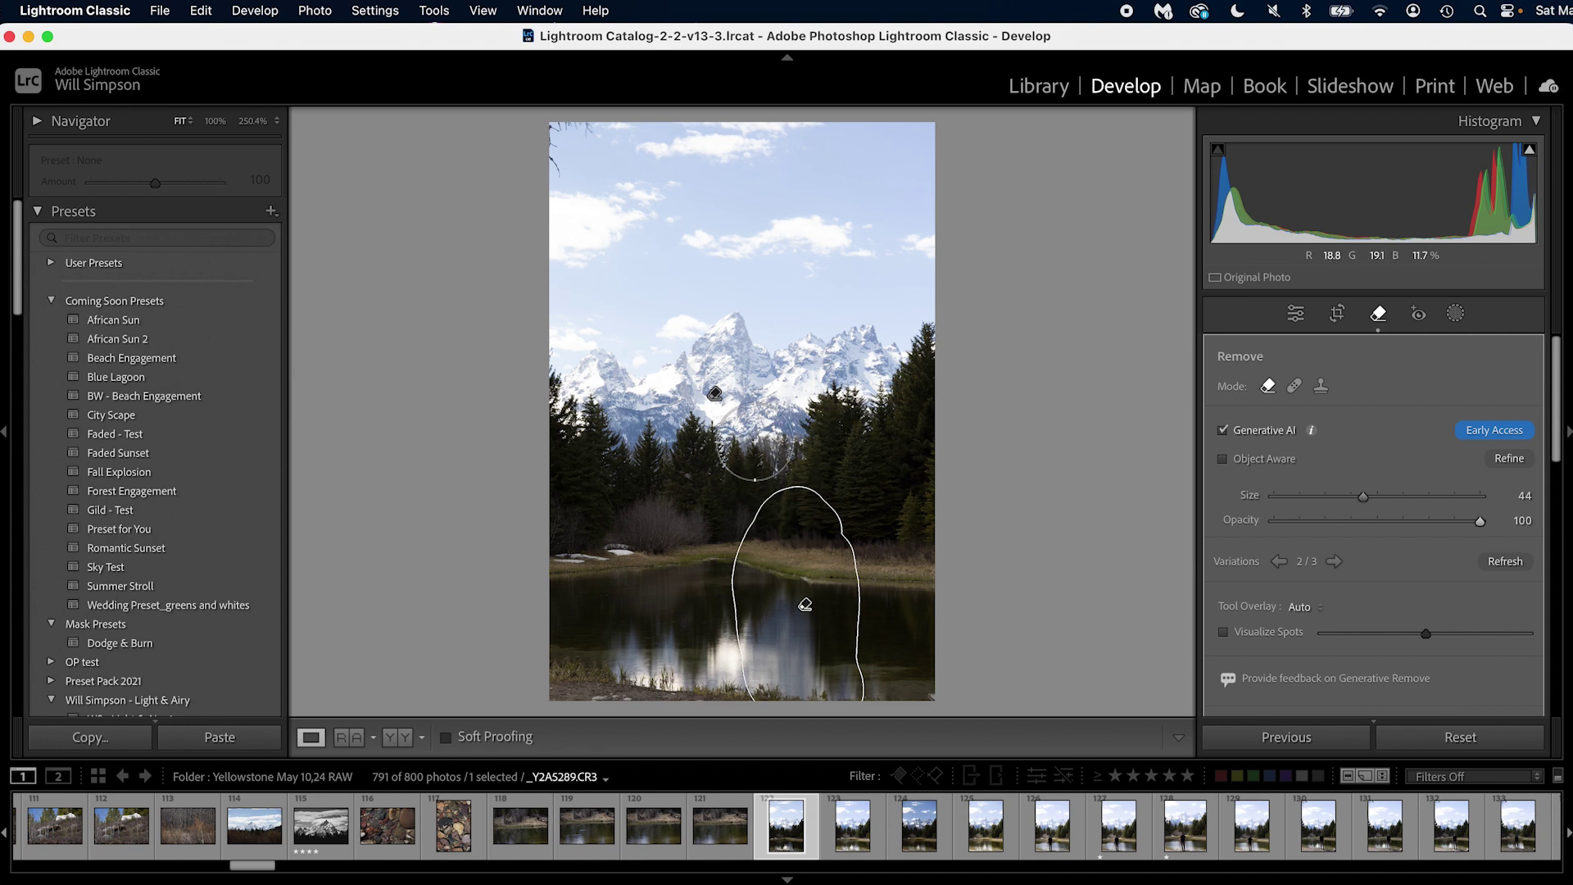
{"action": "left_click", "coordinate": [1279, 562]}
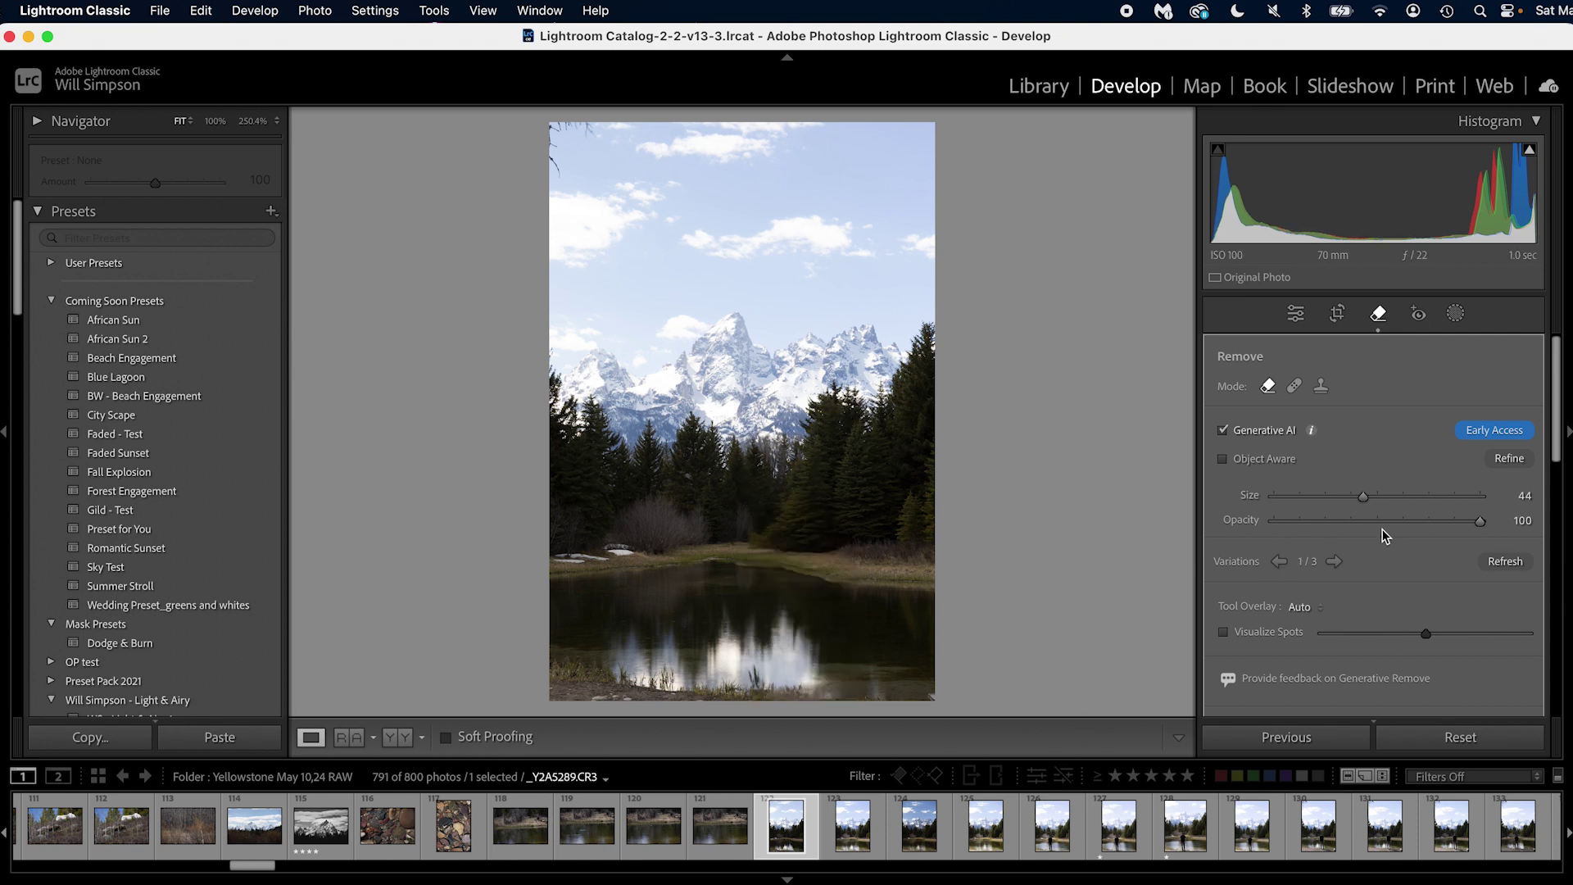
{"action": "scroll", "coordinate": [1311, 603], "scroll_direction": "down", "scroll_amount": 1}
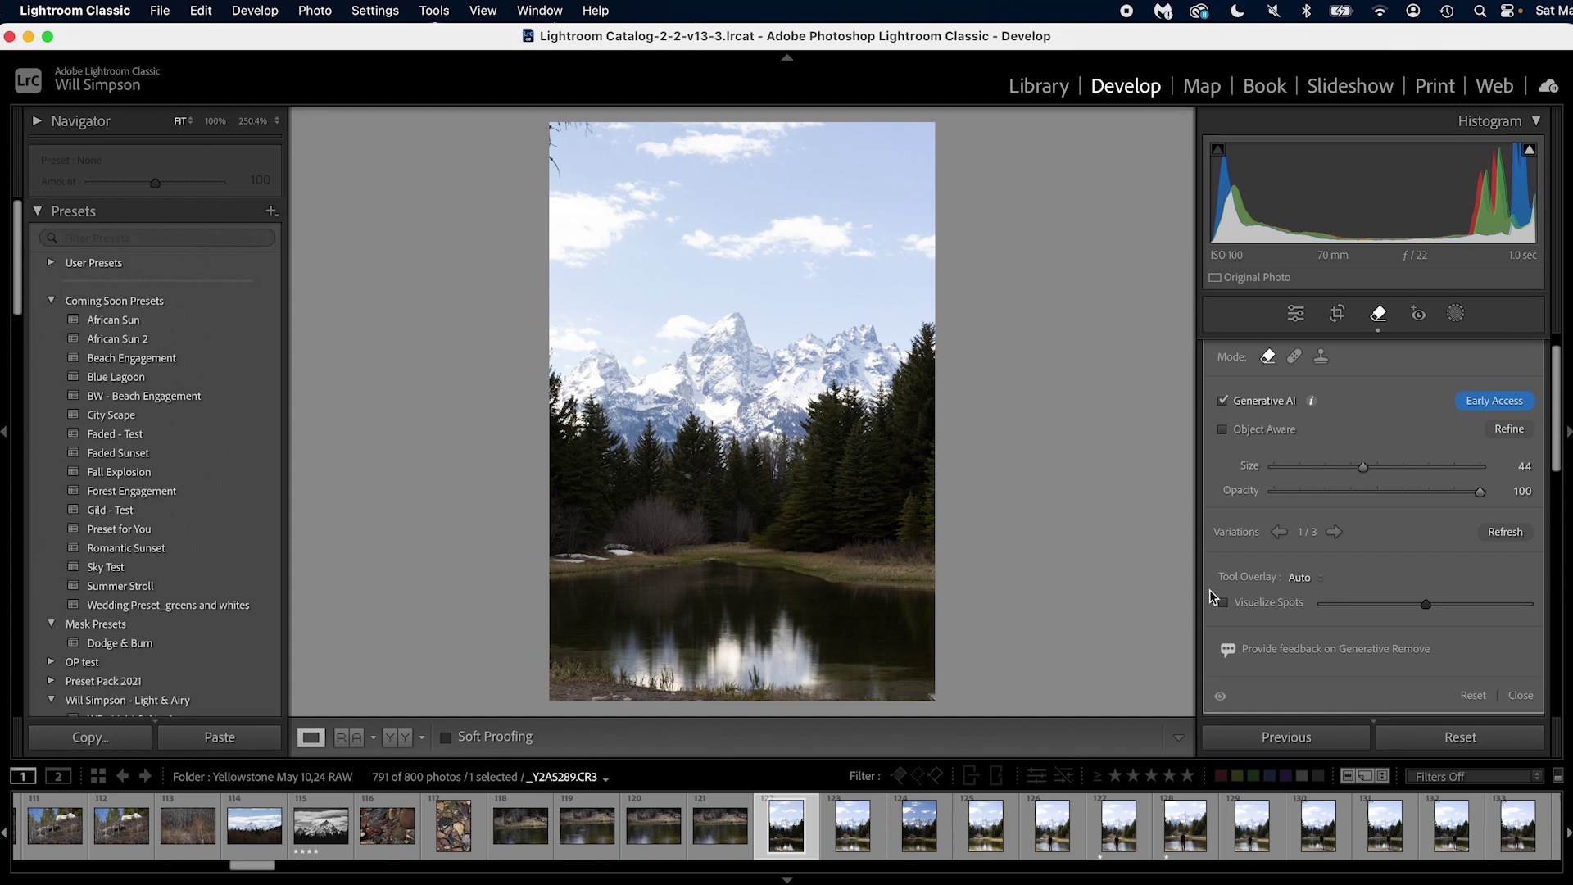
{"action": "left_click", "coordinate": [1304, 579]}
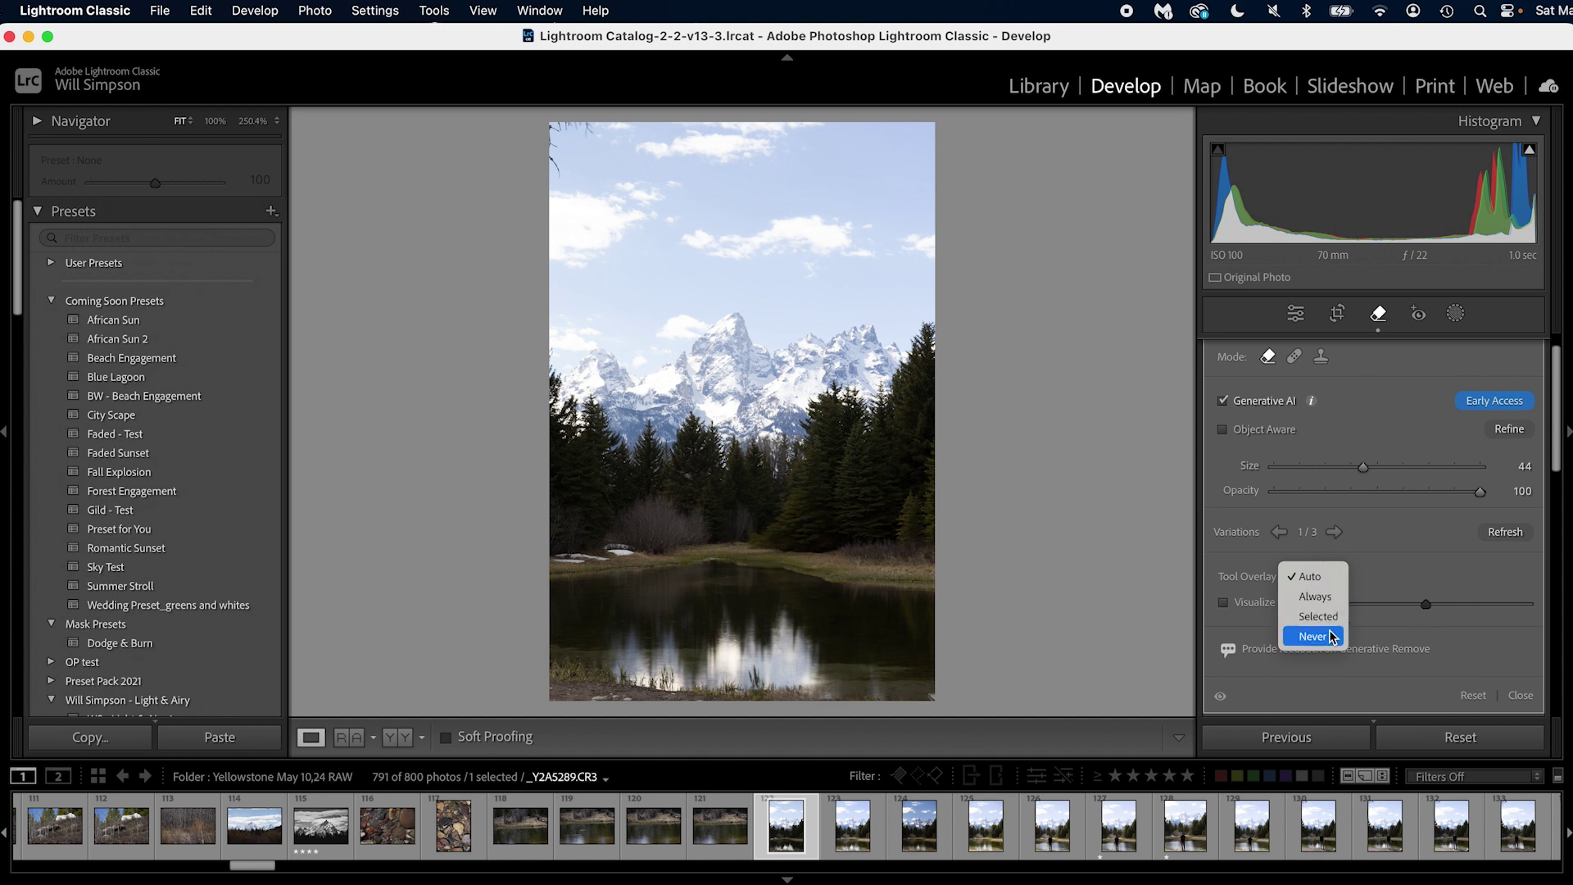
Keep the overlay on Auto, toggle Visualize Spots, and drag its threshold lower.
{"action": "left_click", "coordinate": [1403, 582]}
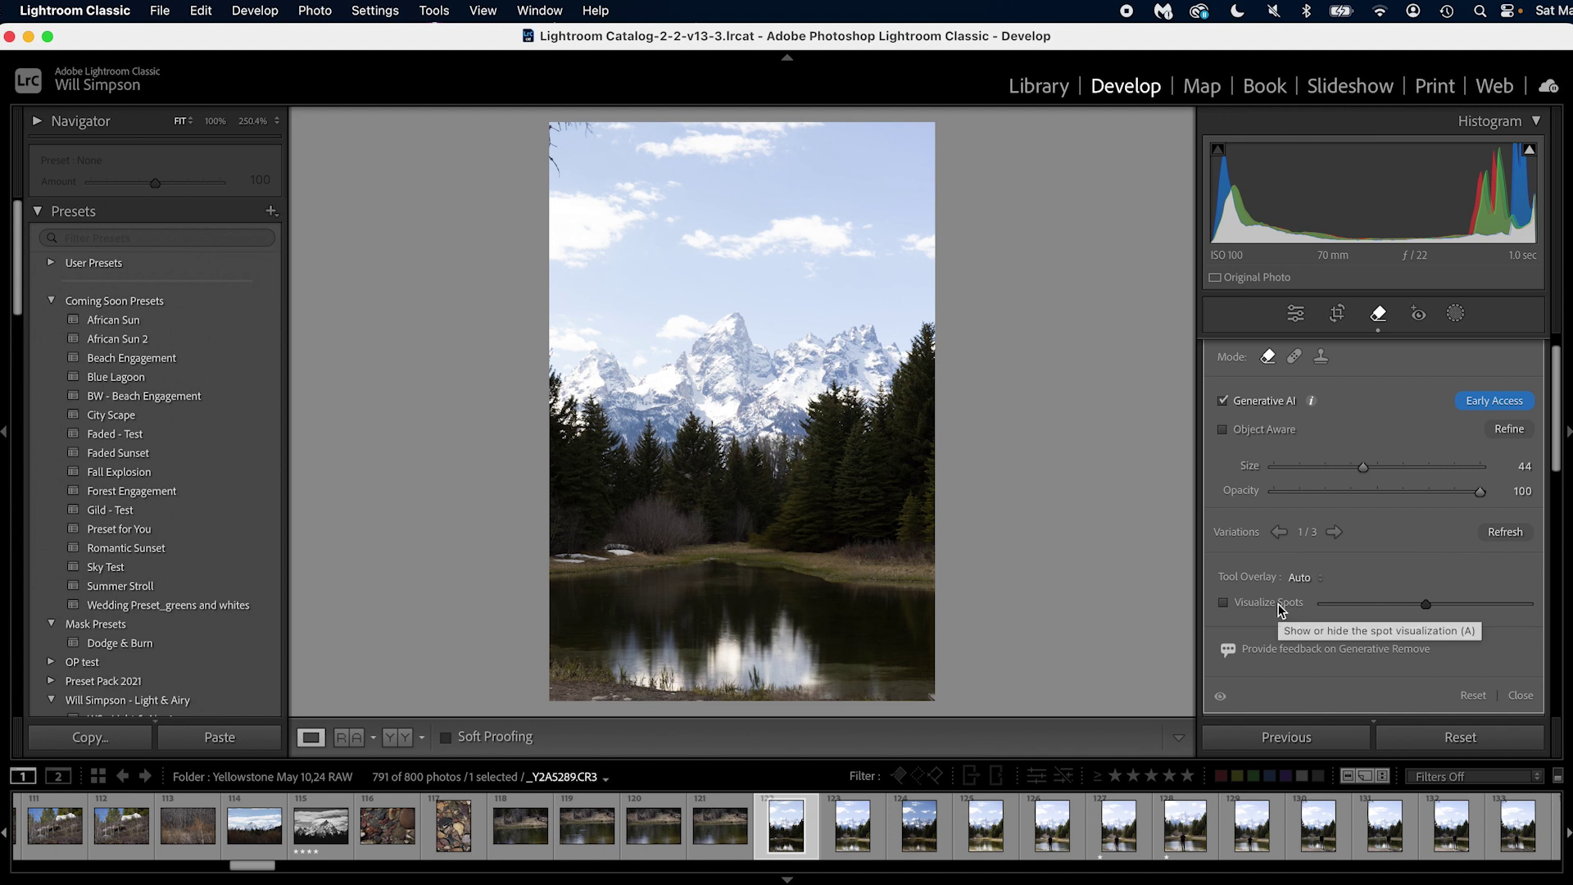
{"action": "left_click", "coordinate": [1280, 606]}
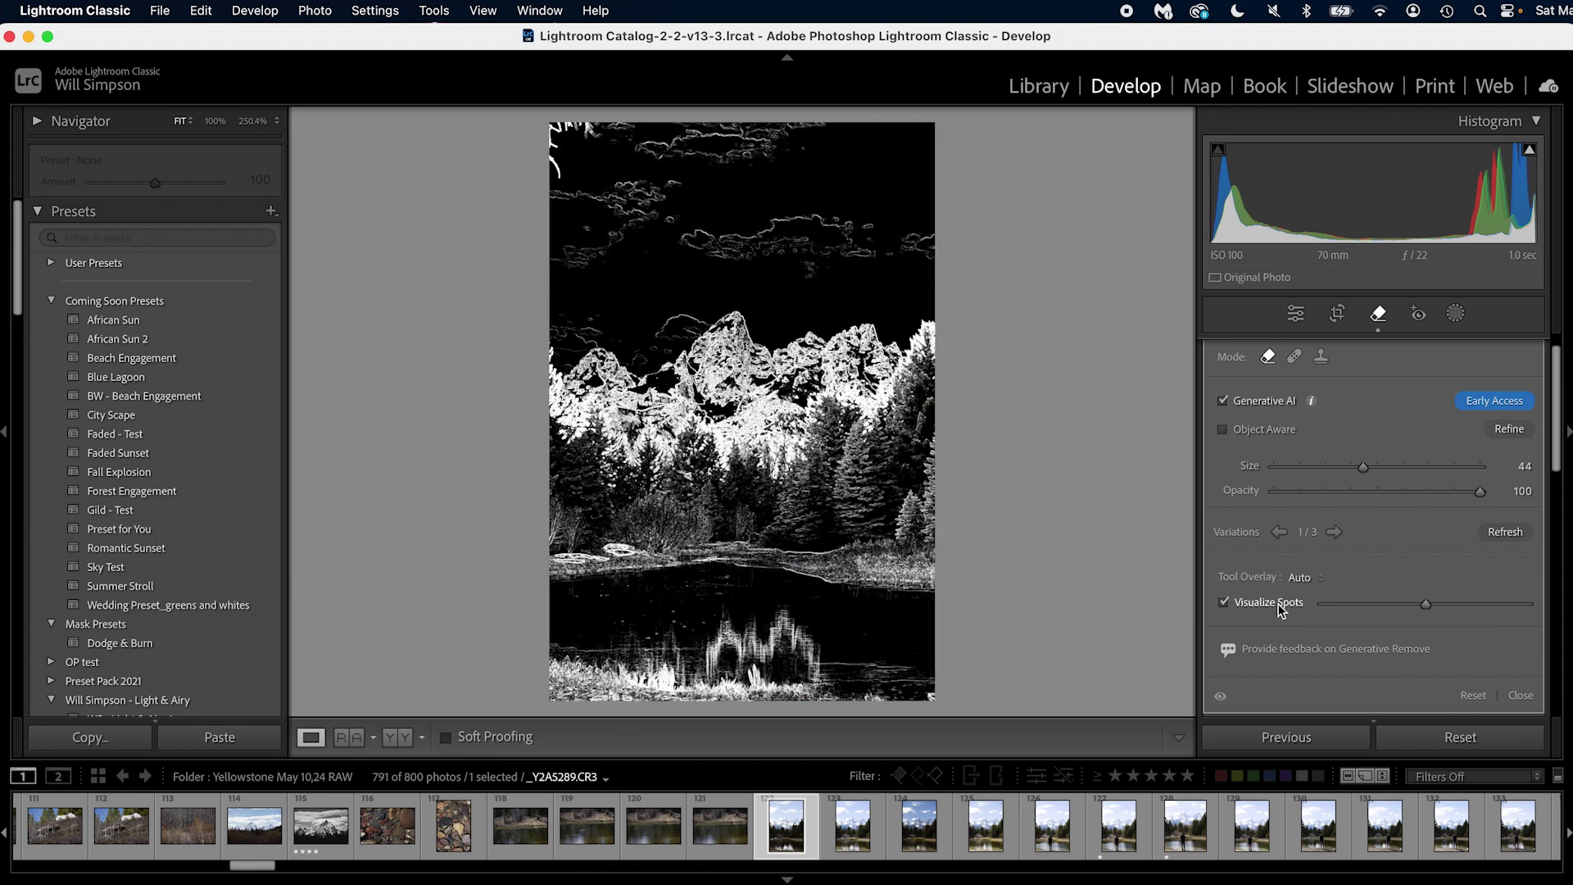
{"action": "left_click_drag", "start_coordinate": [1424, 603], "coordinate": [1489, 604]}
{"action": "left_click", "coordinate": [1260, 602]}
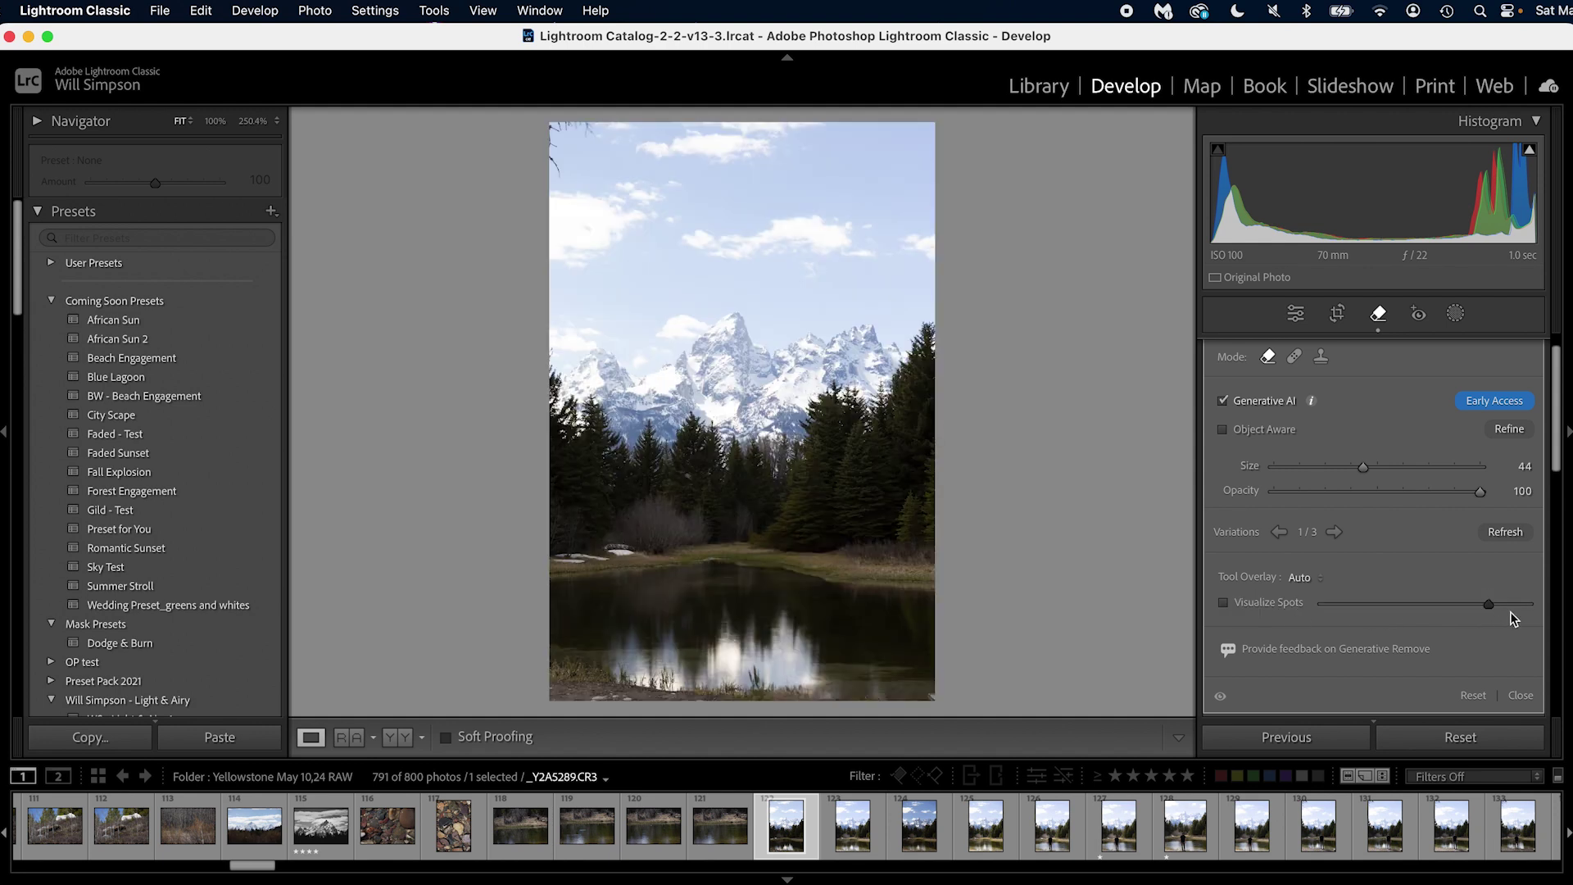
{"action": "scroll", "coordinate": [1491, 610], "scroll_direction": "down", "scroll_amount": 1}
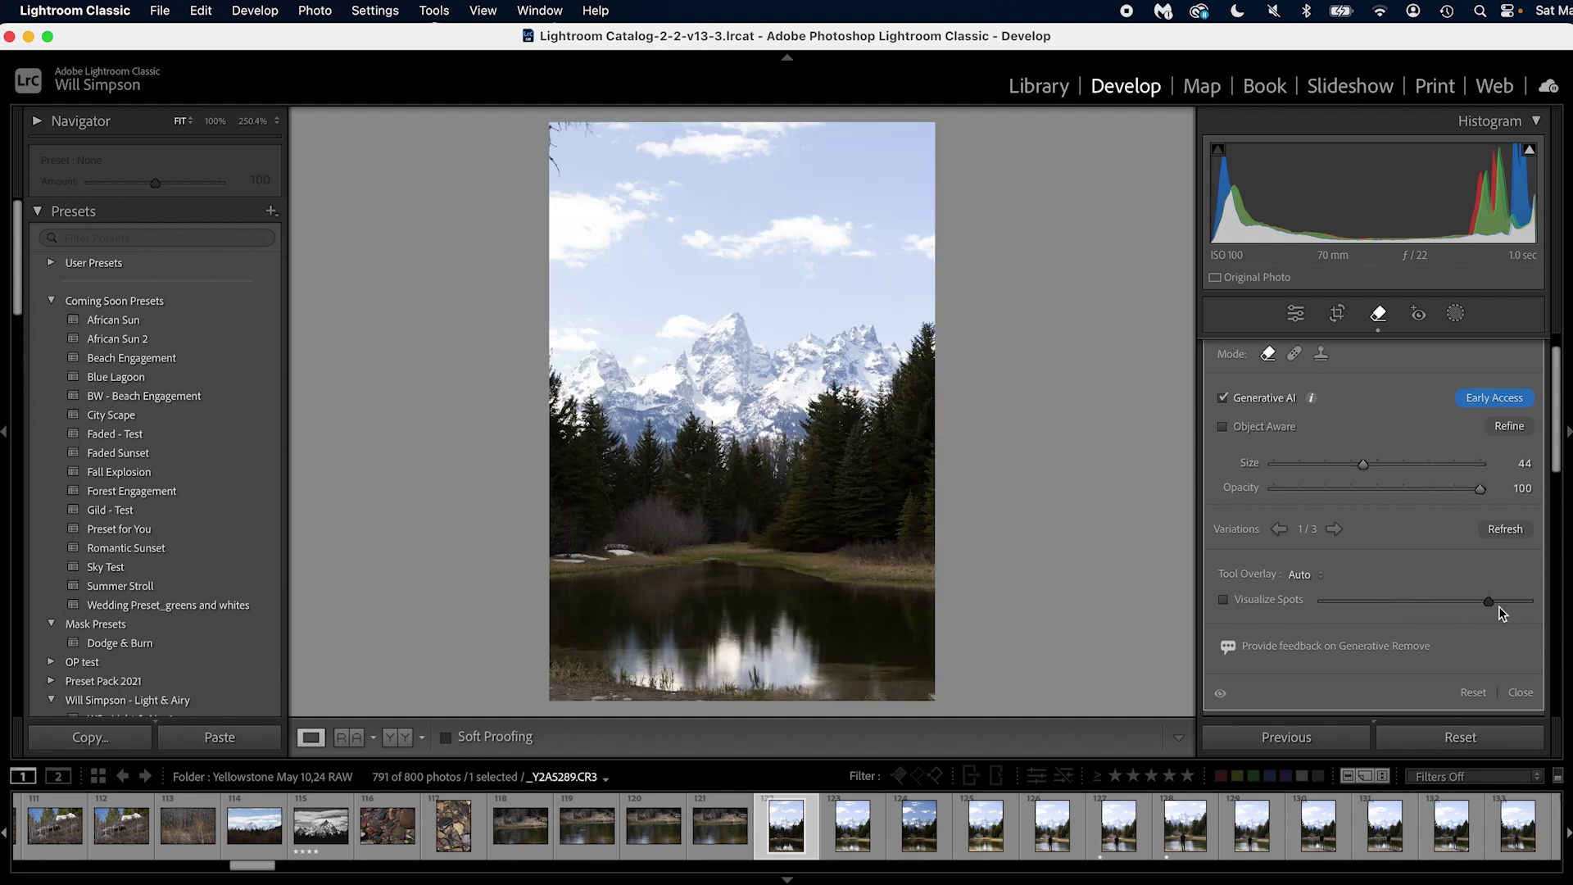
{"action": "left_click", "coordinate": [1249, 599]}
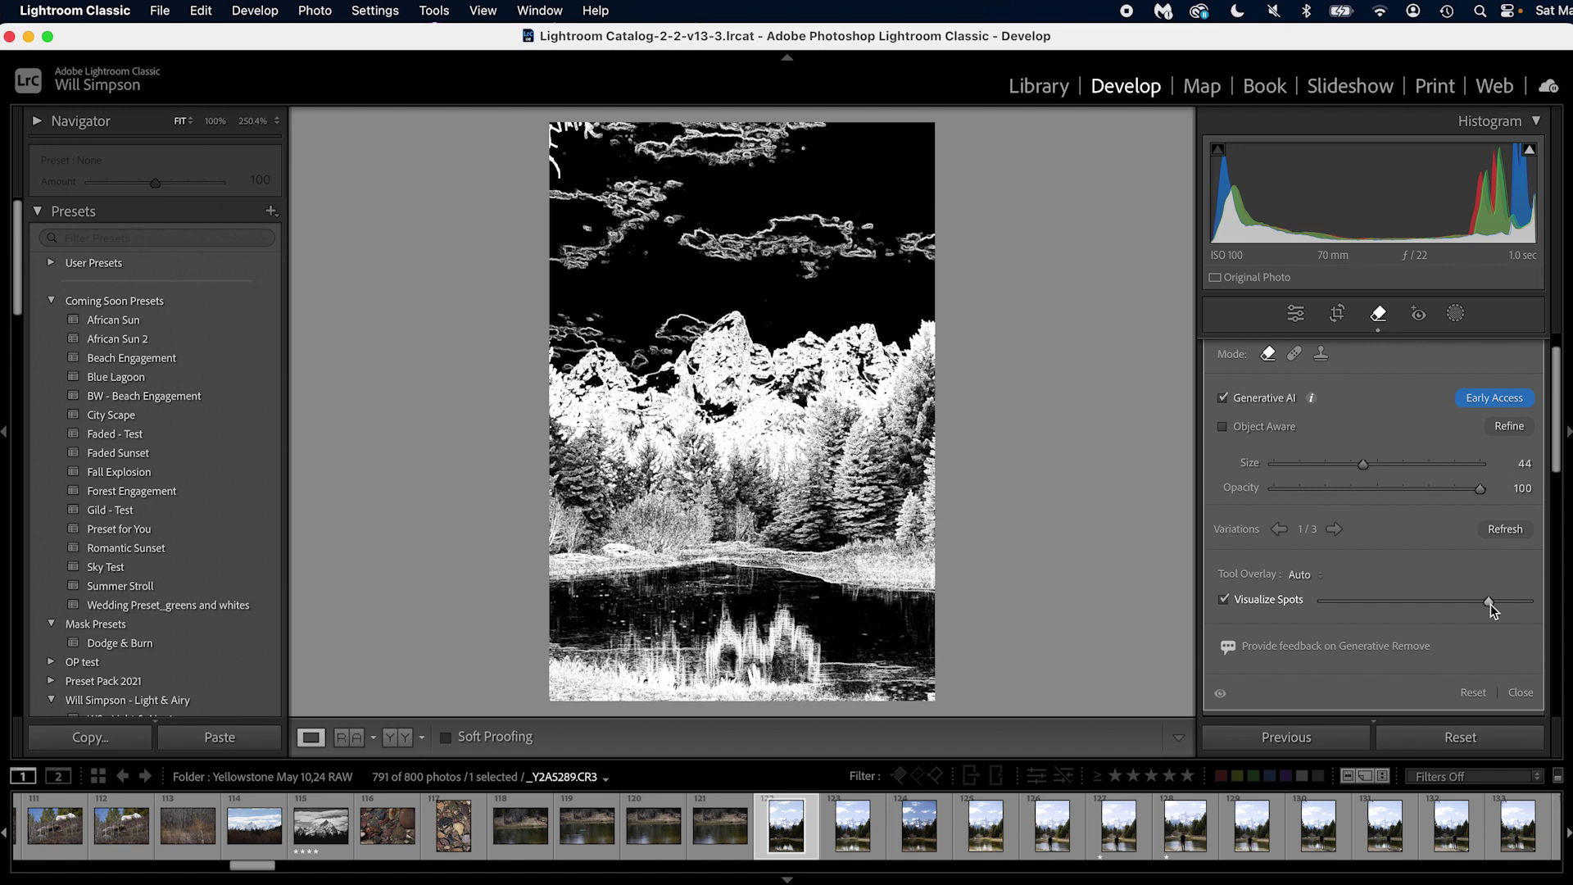
{"action": "left_click_drag", "start_coordinate": [1490, 605], "coordinate": [1416, 603]}
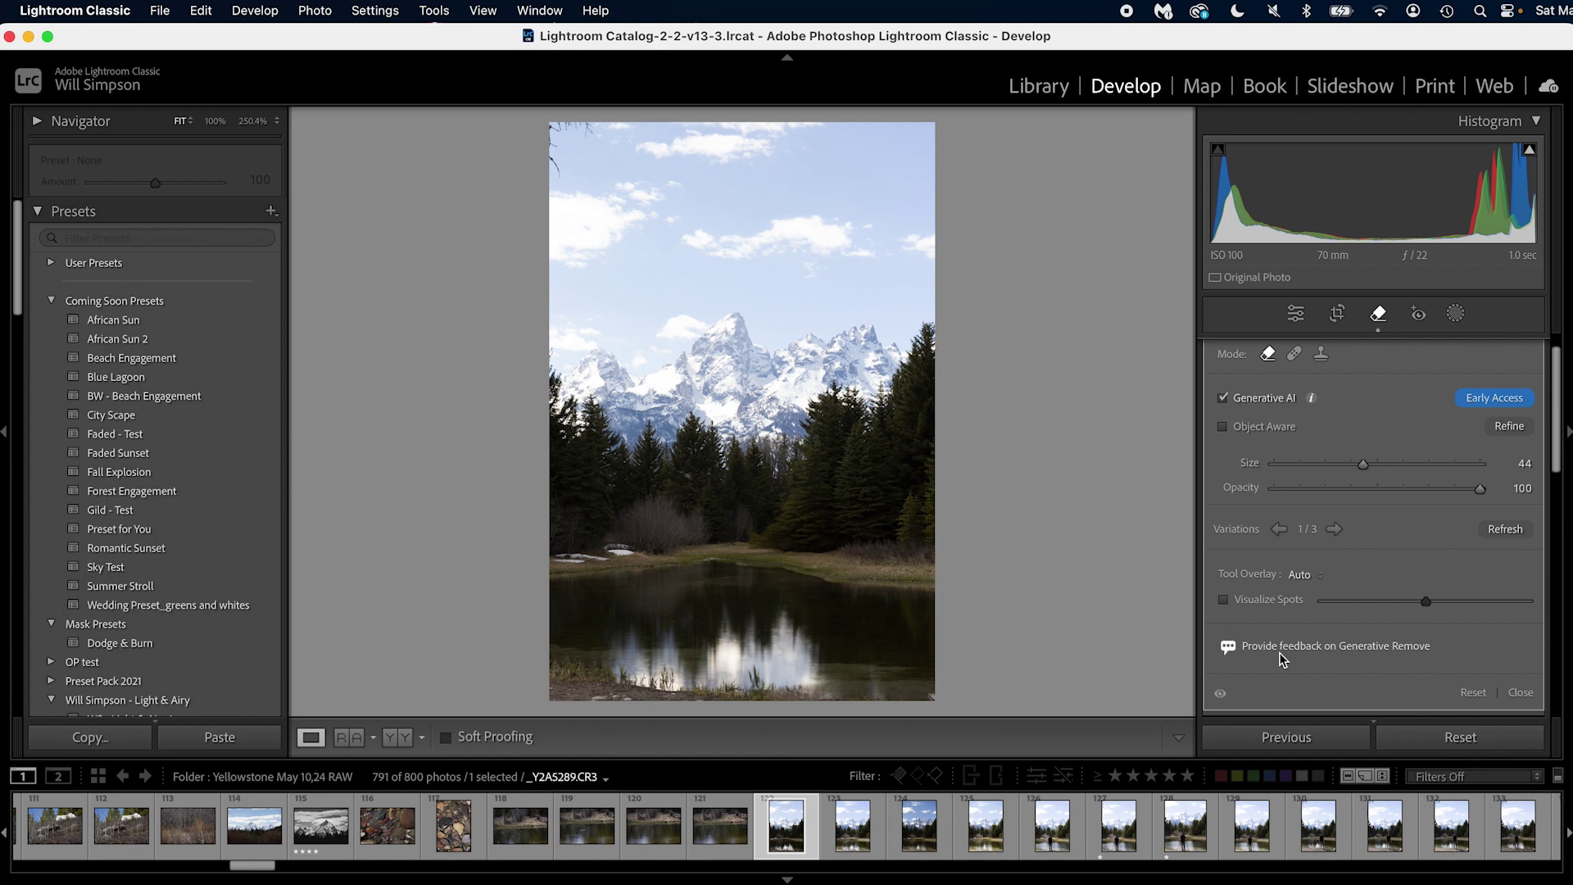
Open the Generative Remove feedback notice and dismiss it with OK.
{"action": "left_click", "coordinate": [1280, 649]}
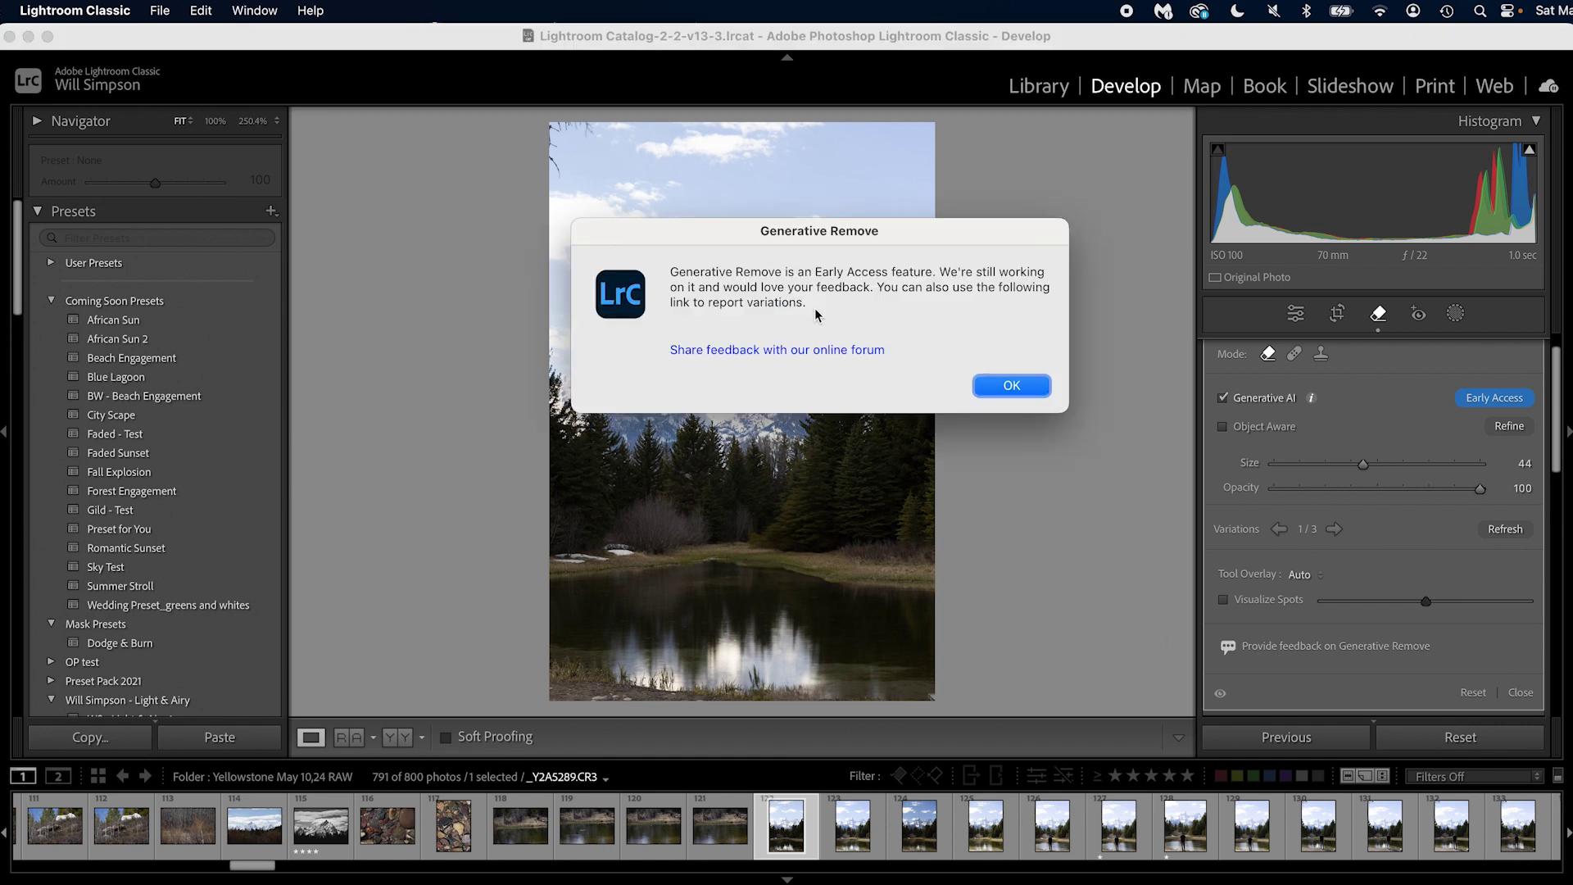
{"action": "left_click", "coordinate": [1005, 390]}
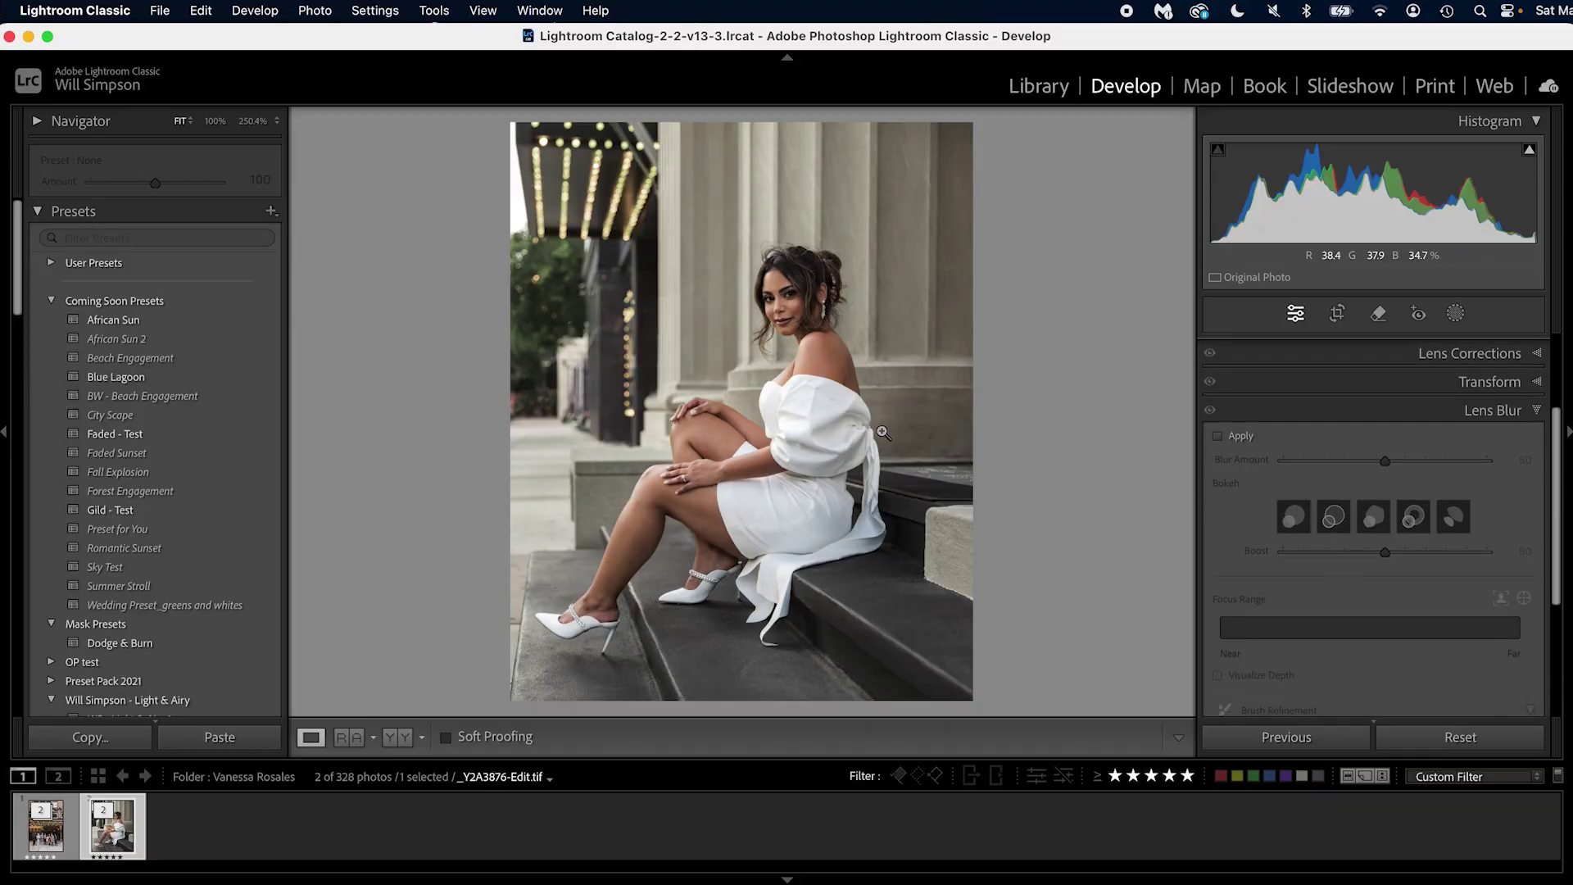
Apply Lens Blur at Blur Amount 87 and toggle it off and on to compare.
{"action": "left_click", "coordinate": [1219, 436]}
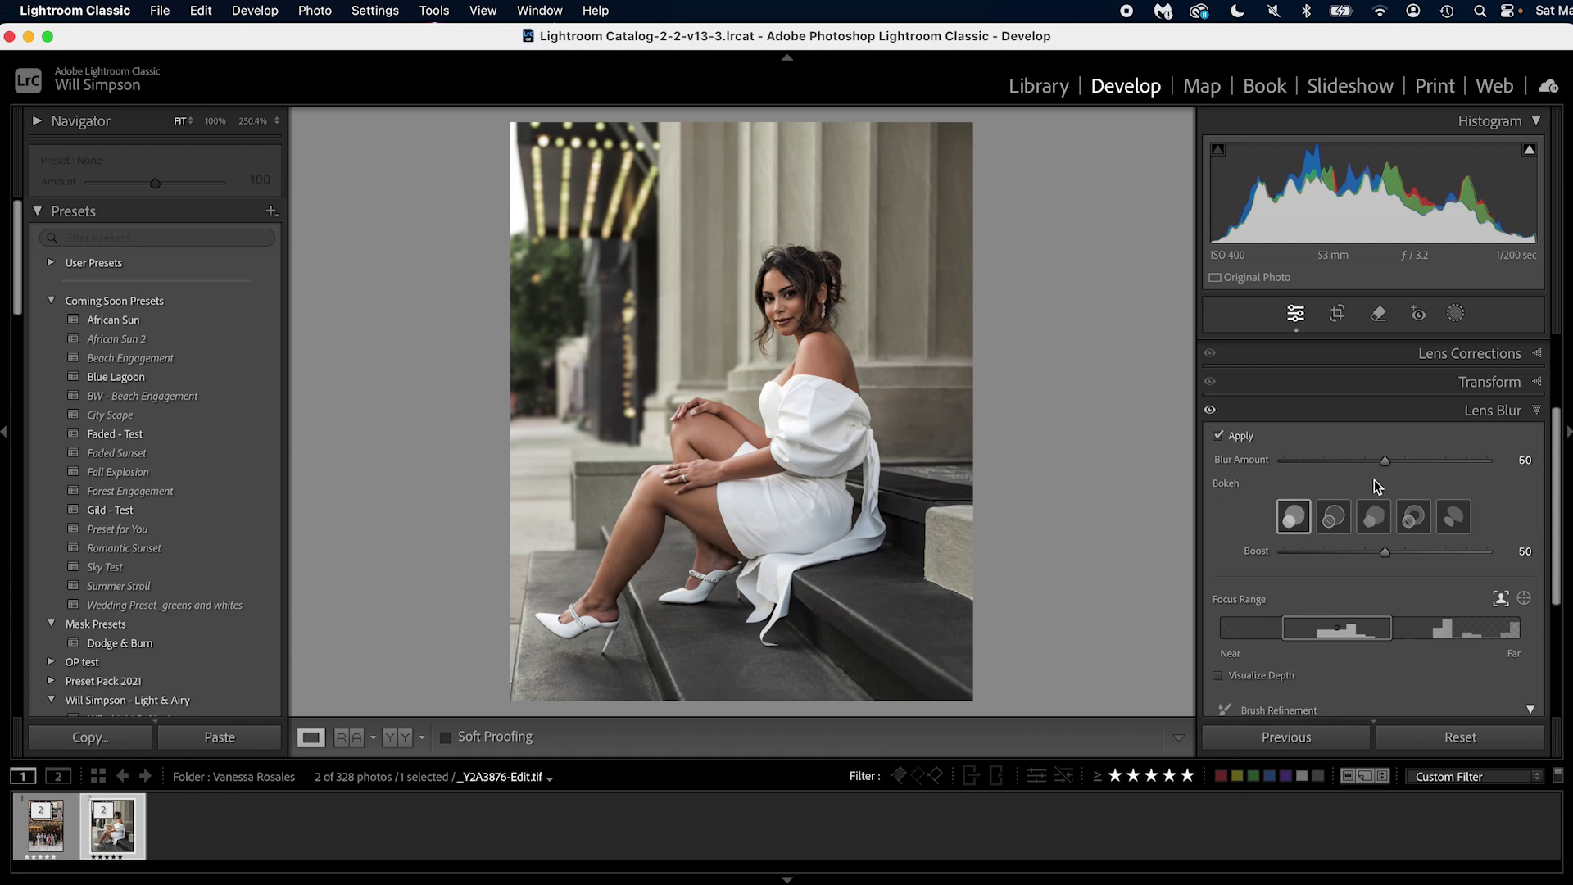
{"action": "left_click", "coordinate": [1440, 463]}
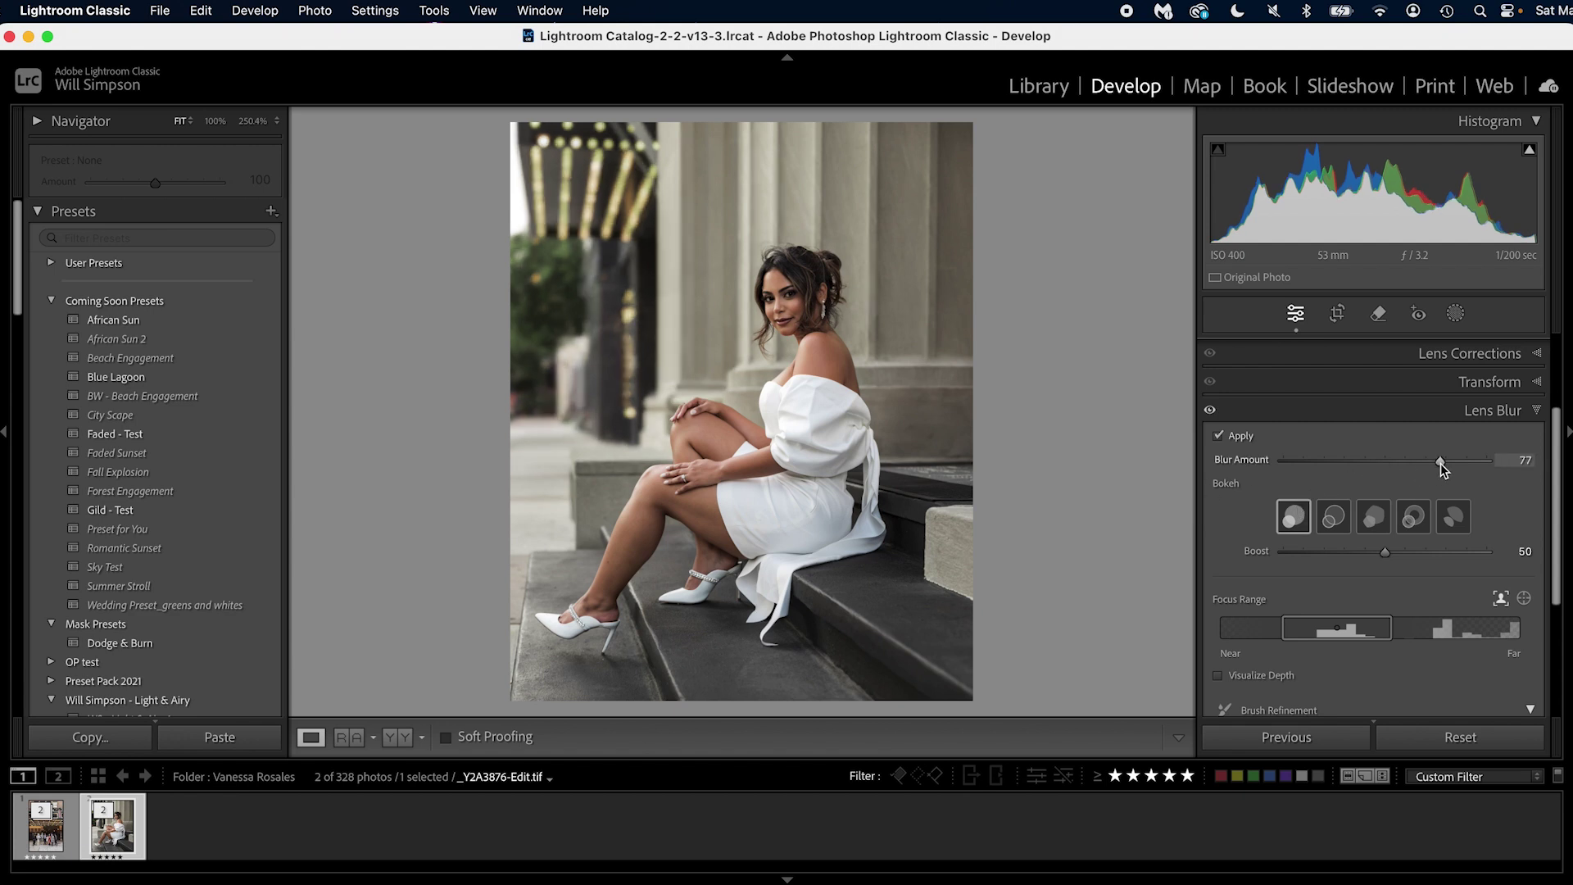
{"action": "left_click_drag", "start_coordinate": [1440, 463], "coordinate": [1462, 465]}
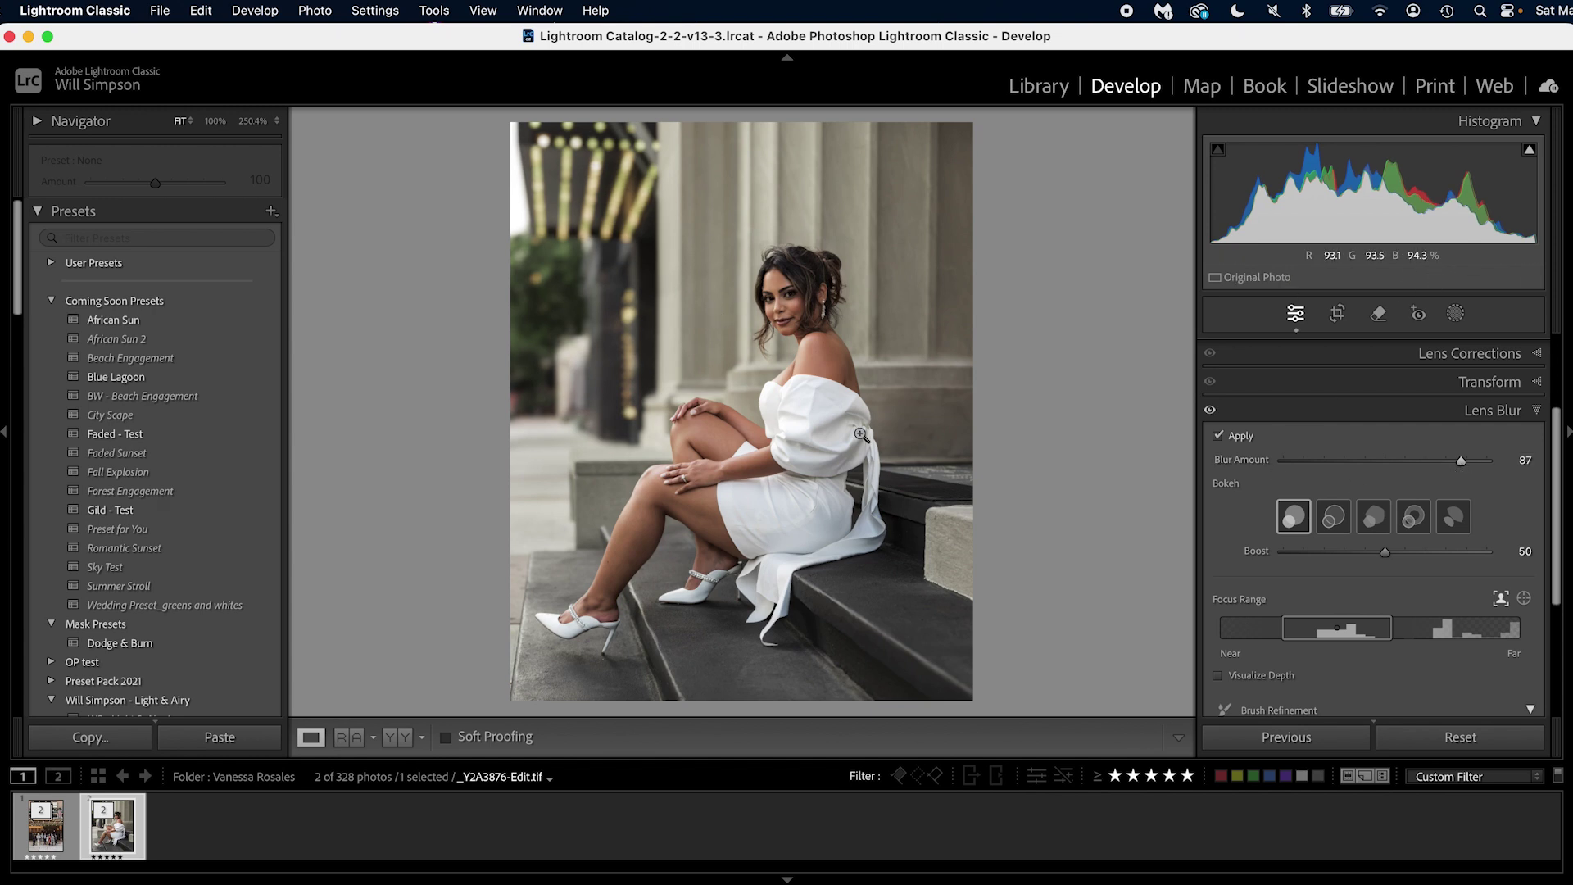
{"action": "left_click", "coordinate": [1210, 410]}
{"action": "left_click", "coordinate": [1210, 412]}
Set the refinement brush to Blur and show, then hide, the depth map.
{"action": "scroll", "coordinate": [1278, 572], "scroll_direction": "down", "scroll_amount": 8}
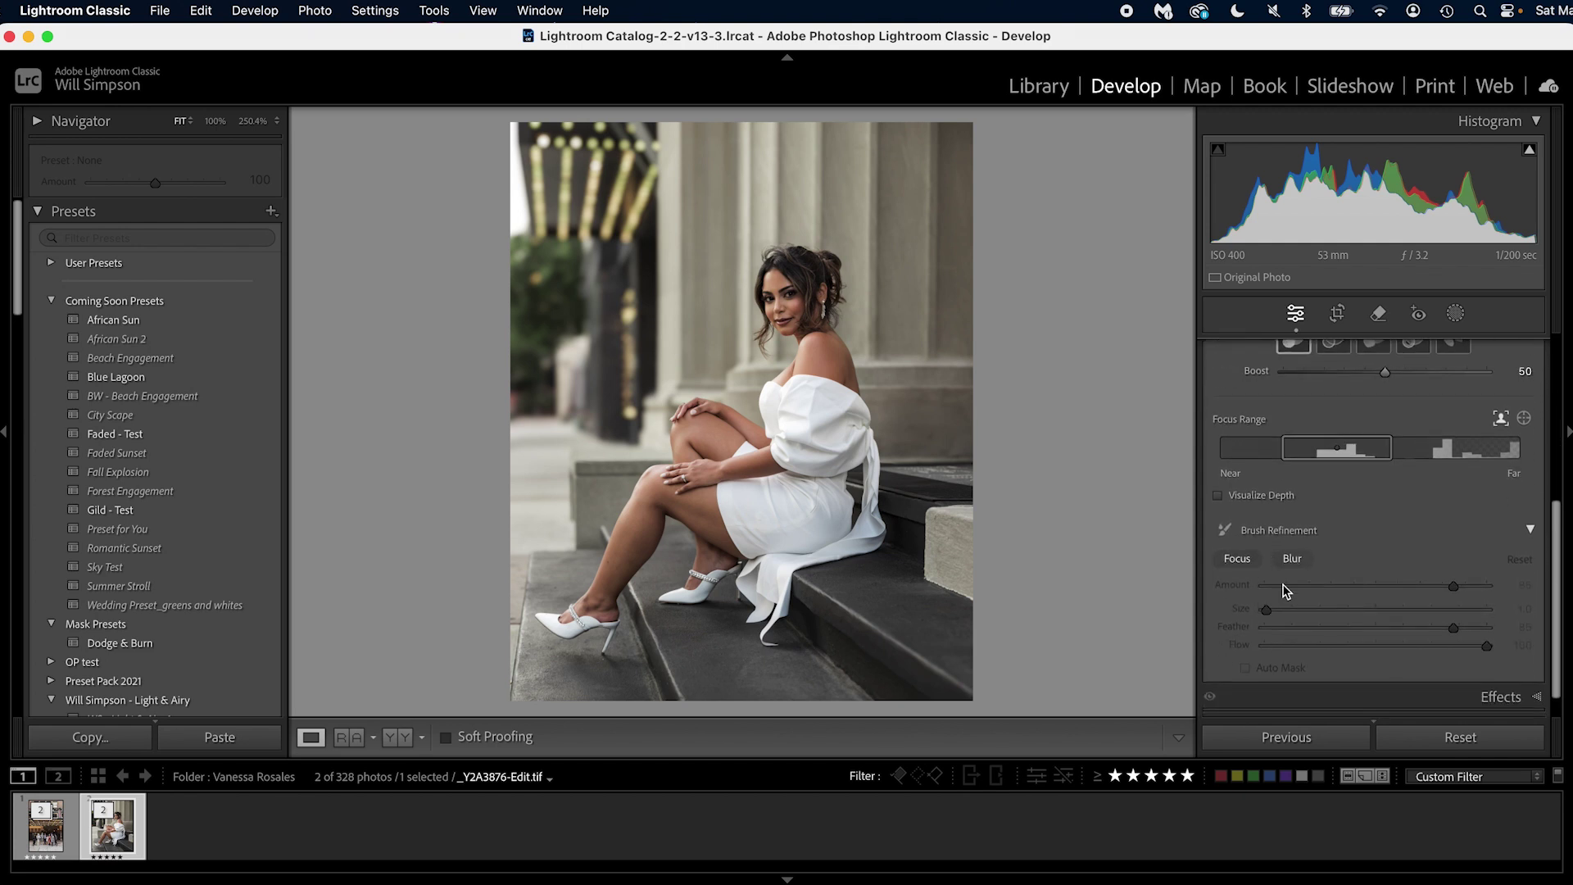
{"action": "left_click", "coordinate": [1291, 560]}
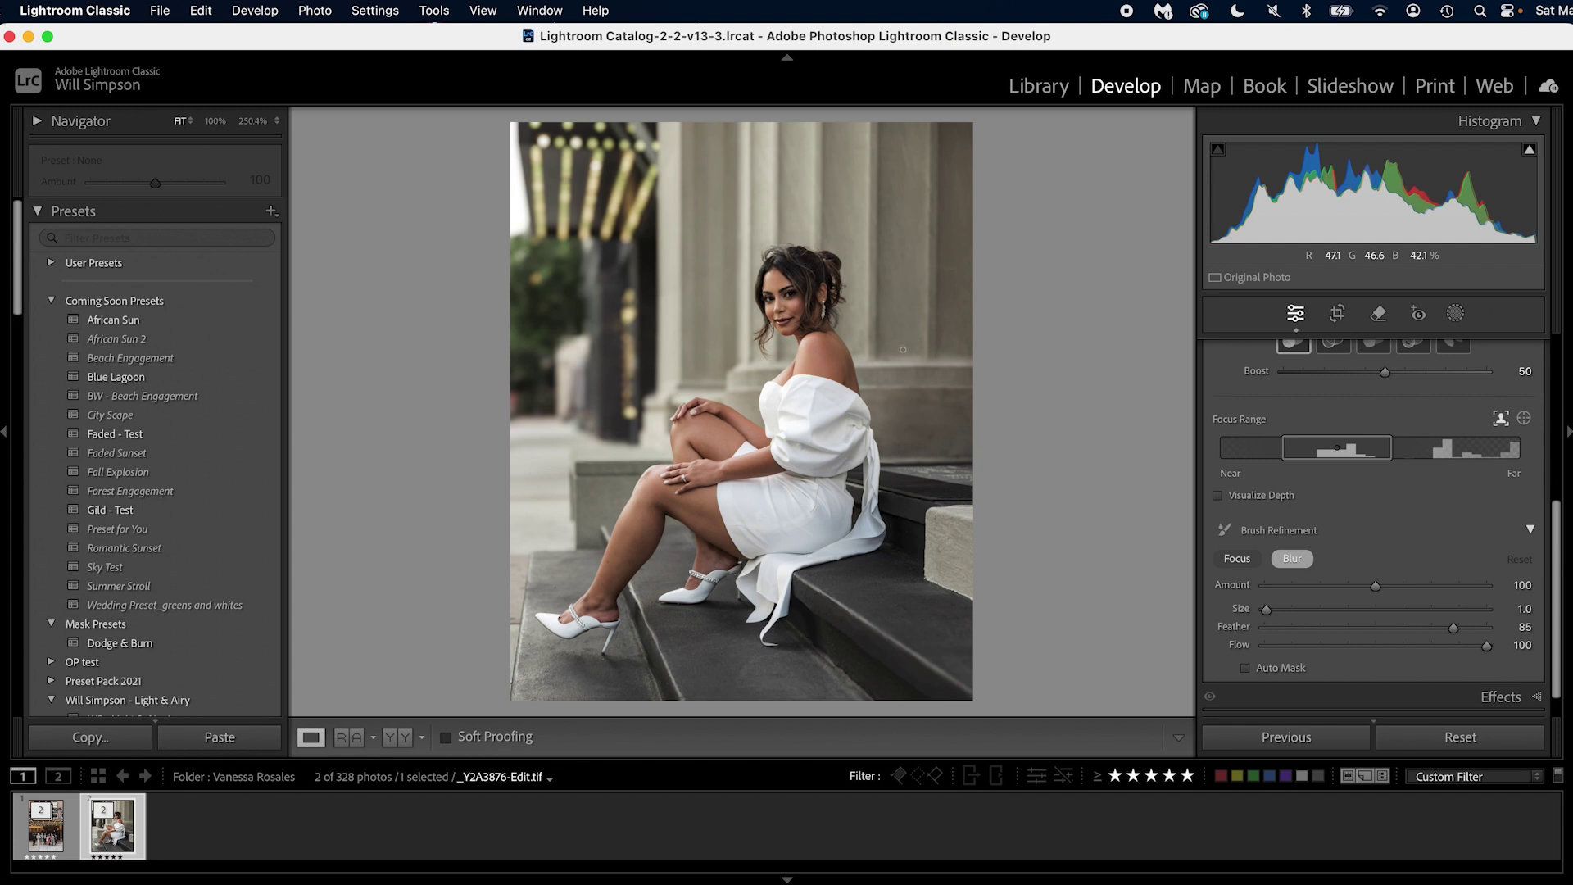
{"action": "scroll", "coordinate": [903, 350], "scroll_direction": "up", "scroll_amount": 5}
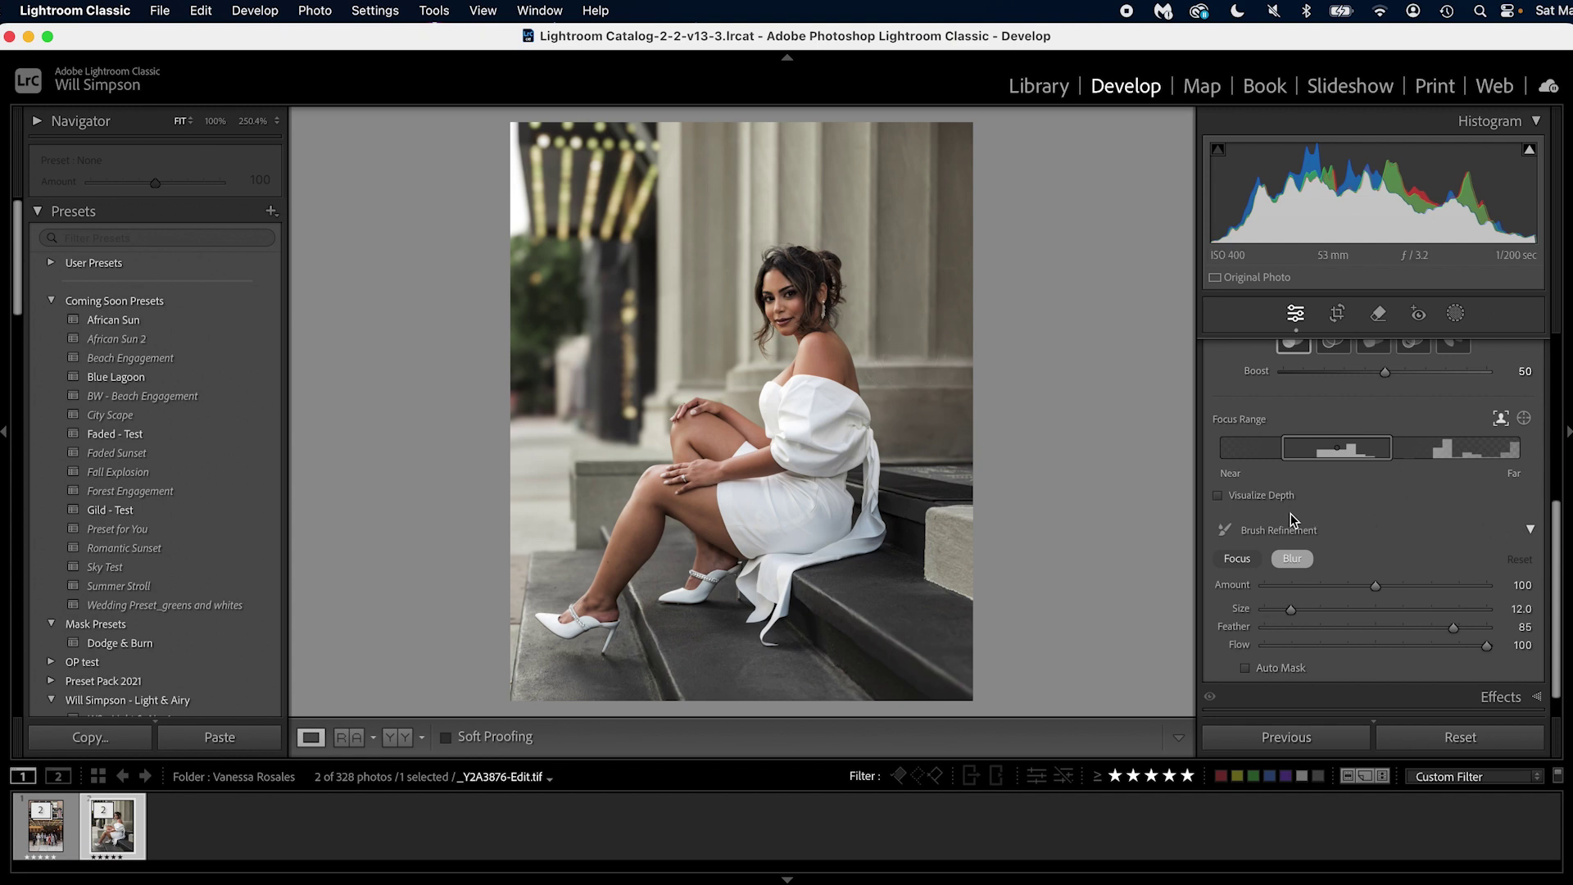
{"action": "left_click", "coordinate": [1261, 495]}
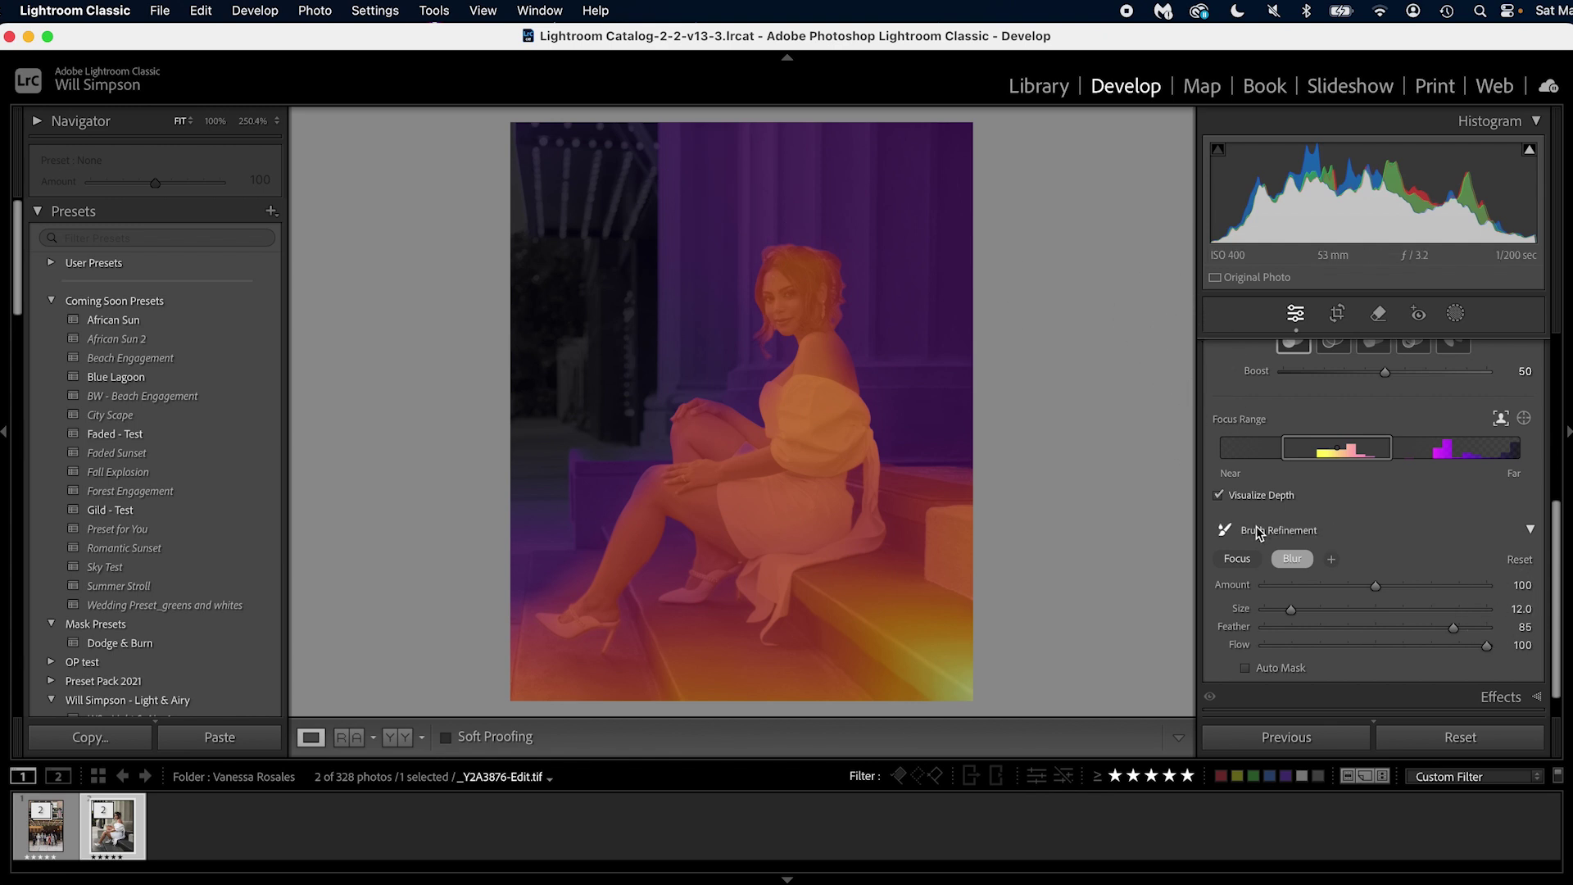
{"action": "left_click", "coordinate": [1278, 496]}
Collapse and expand the Lens Blur panel, then toggle the effect off and on.
{"action": "scroll", "coordinate": [1352, 596], "scroll_direction": "up", "scroll_amount": 3}
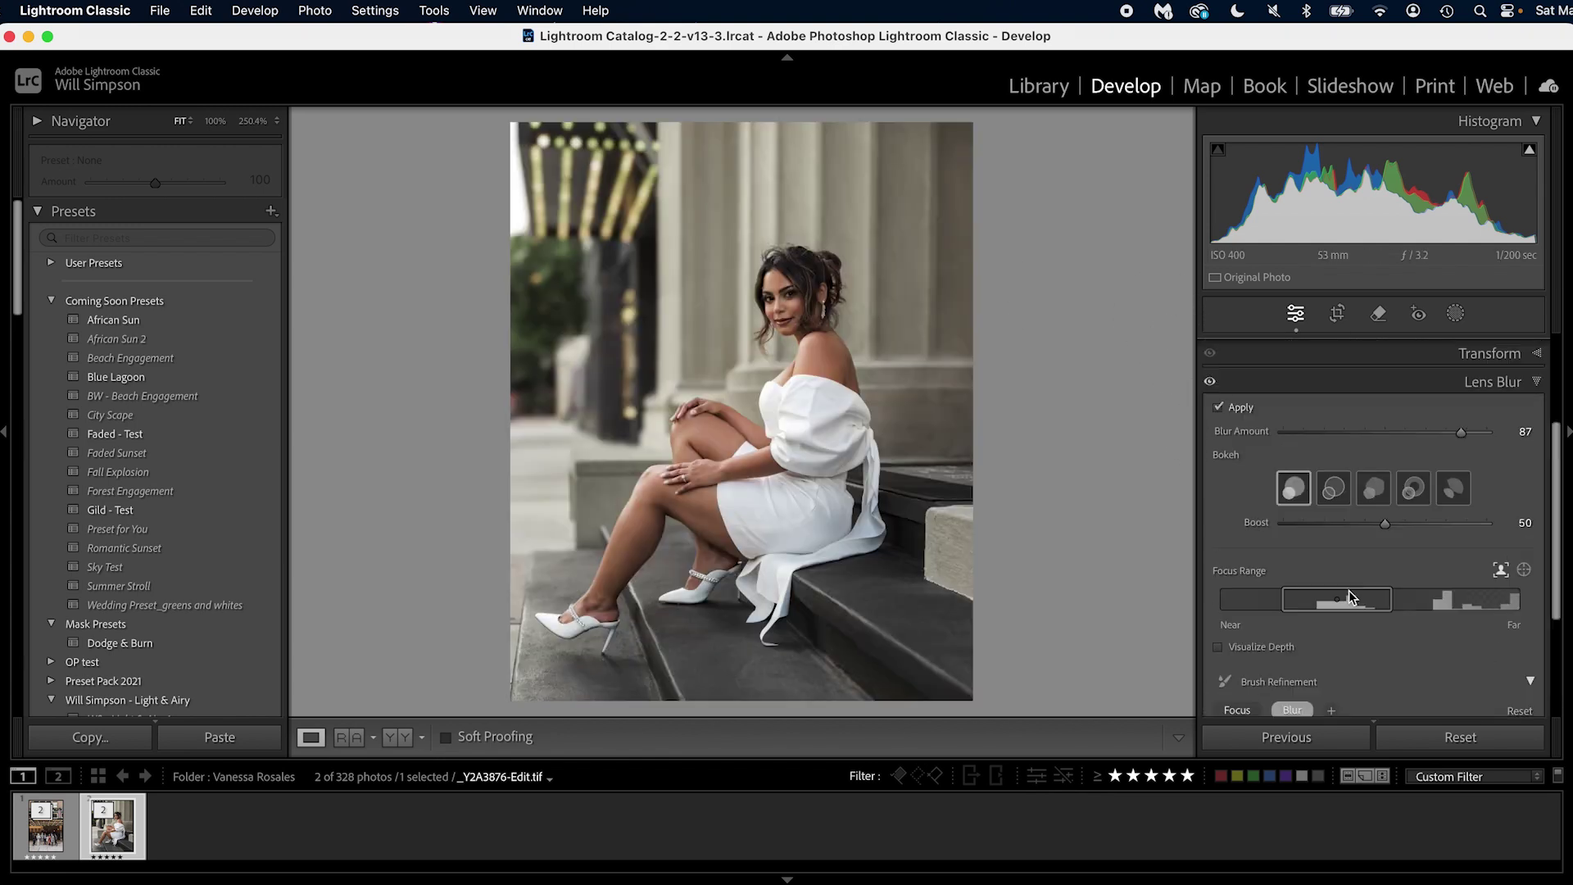
{"action": "scroll", "coordinate": [1352, 597], "scroll_direction": "up", "scroll_amount": 3}
{"action": "left_click", "coordinate": [1211, 555]}
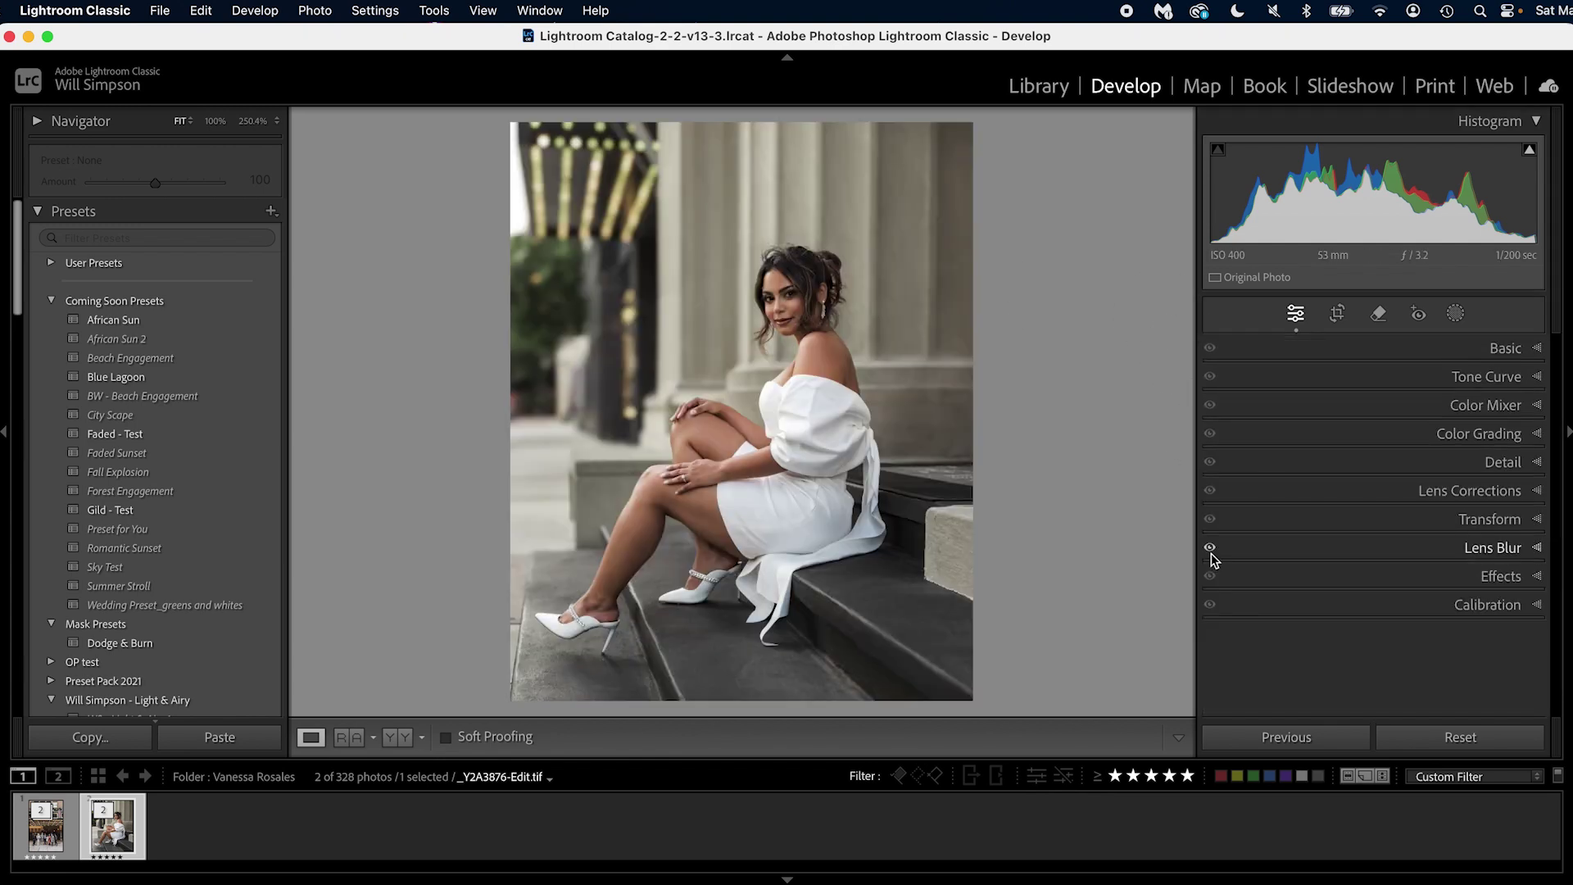
{"action": "left_click", "coordinate": [1212, 550]}
{"action": "scroll", "coordinate": [1216, 533], "scroll_direction": "down", "scroll_amount": 5}
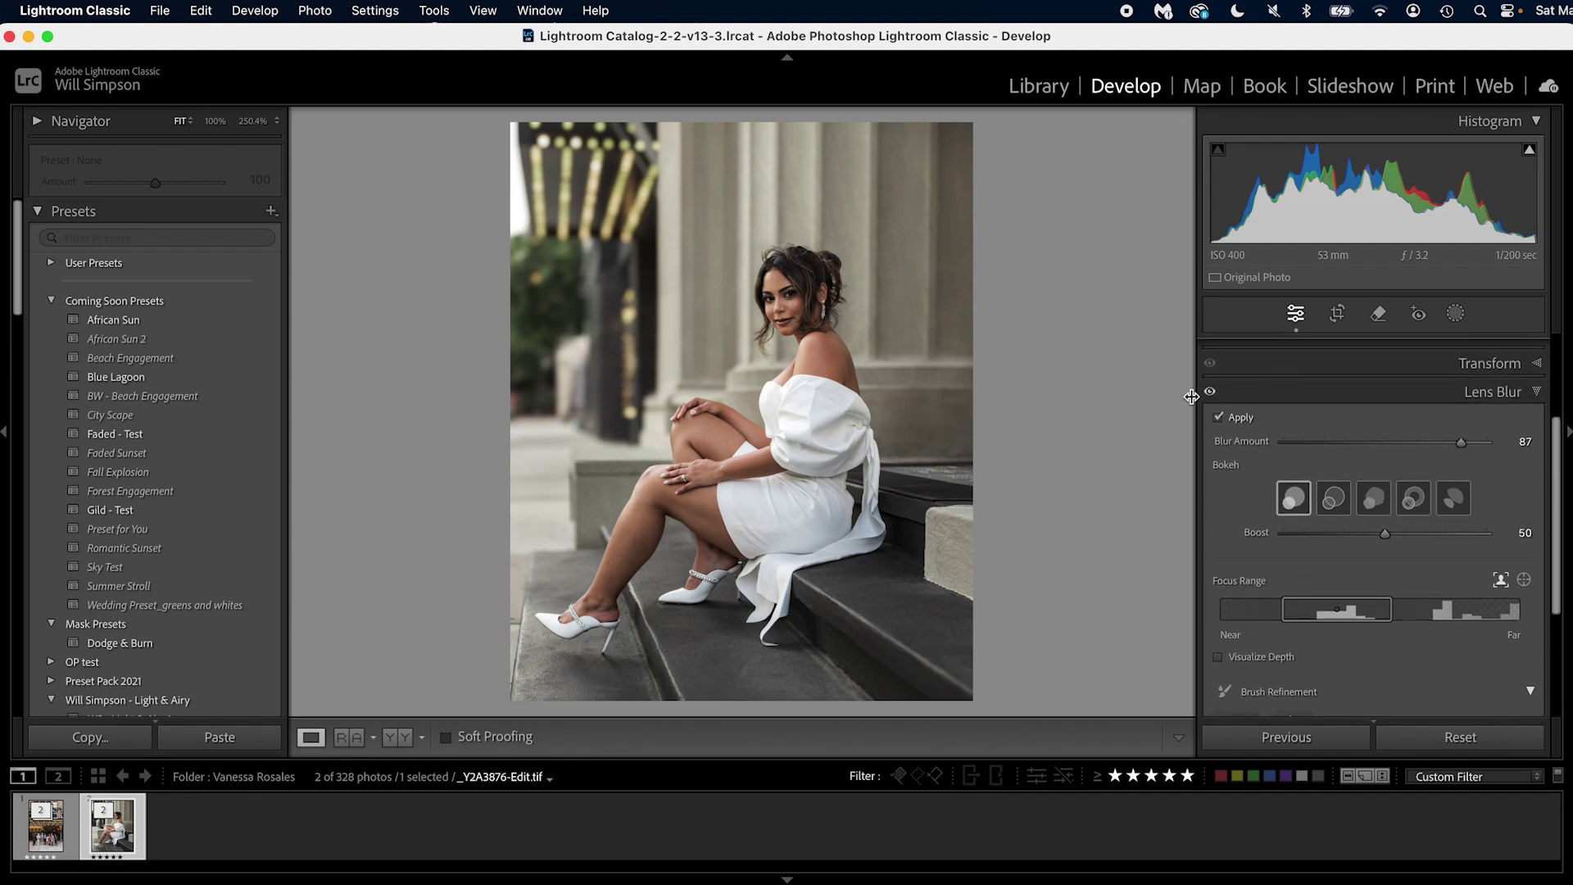
{"action": "left_click", "coordinate": [1210, 393]}
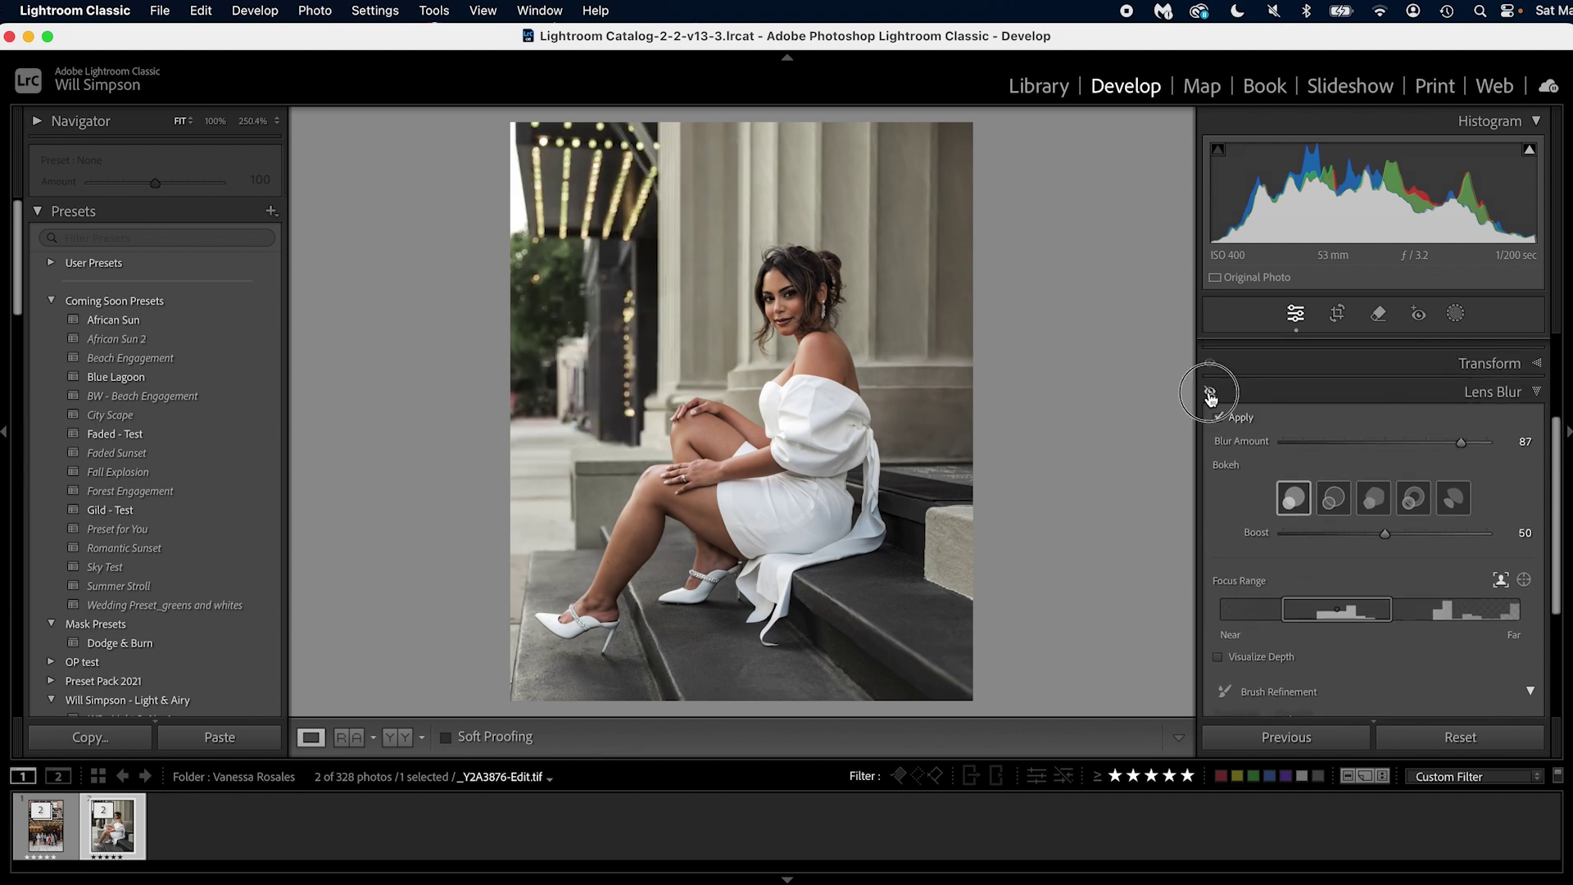
{"action": "left_click", "coordinate": [1210, 393]}
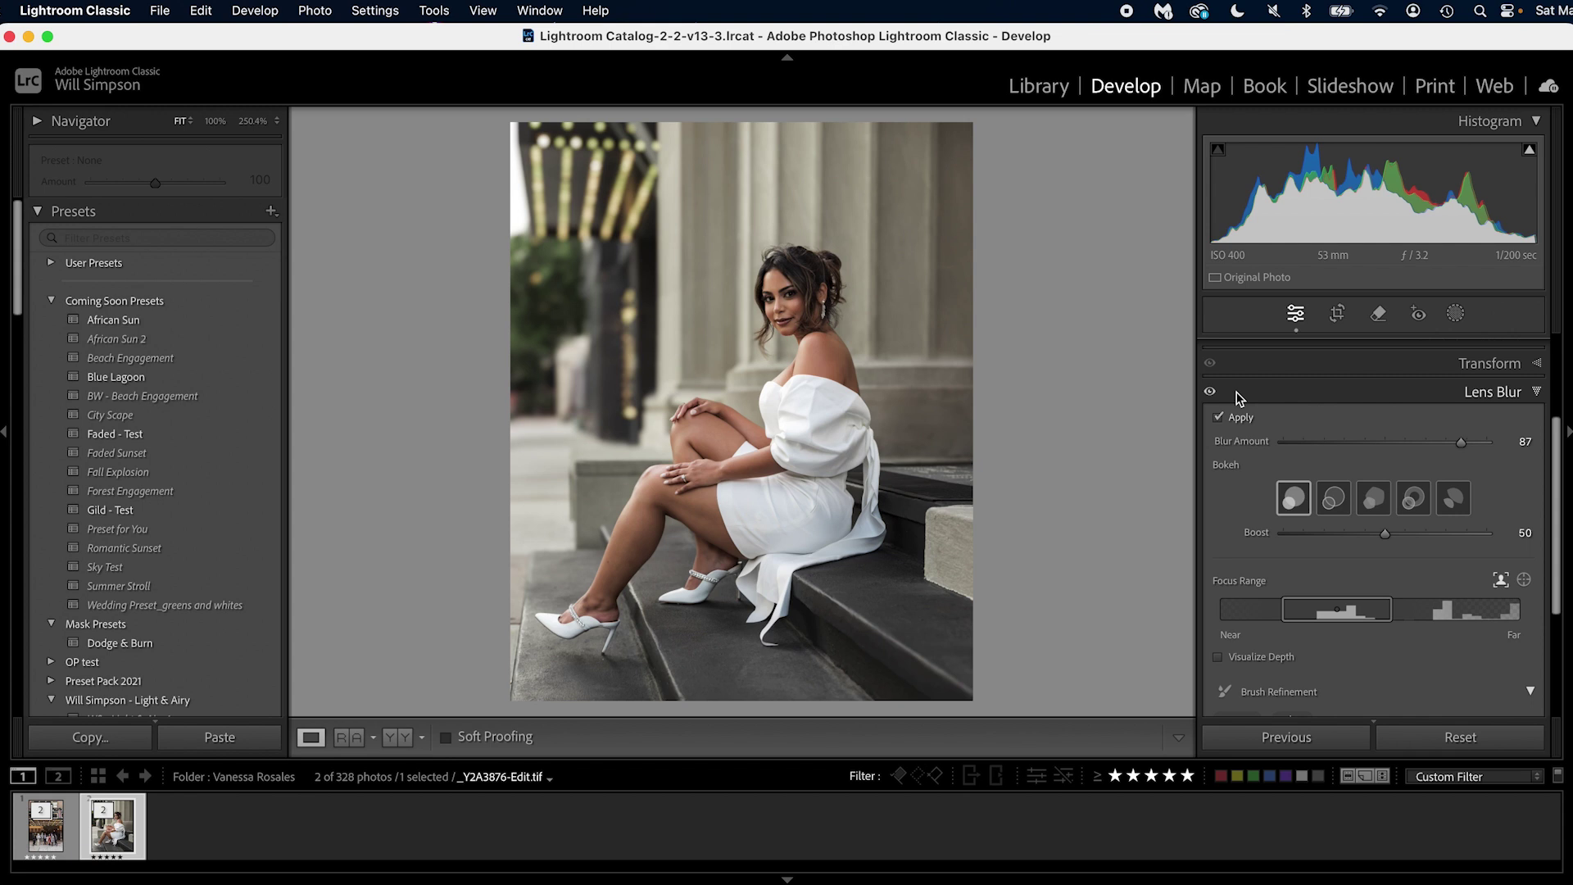
{"action": "key", "text": "super+shift+c"}
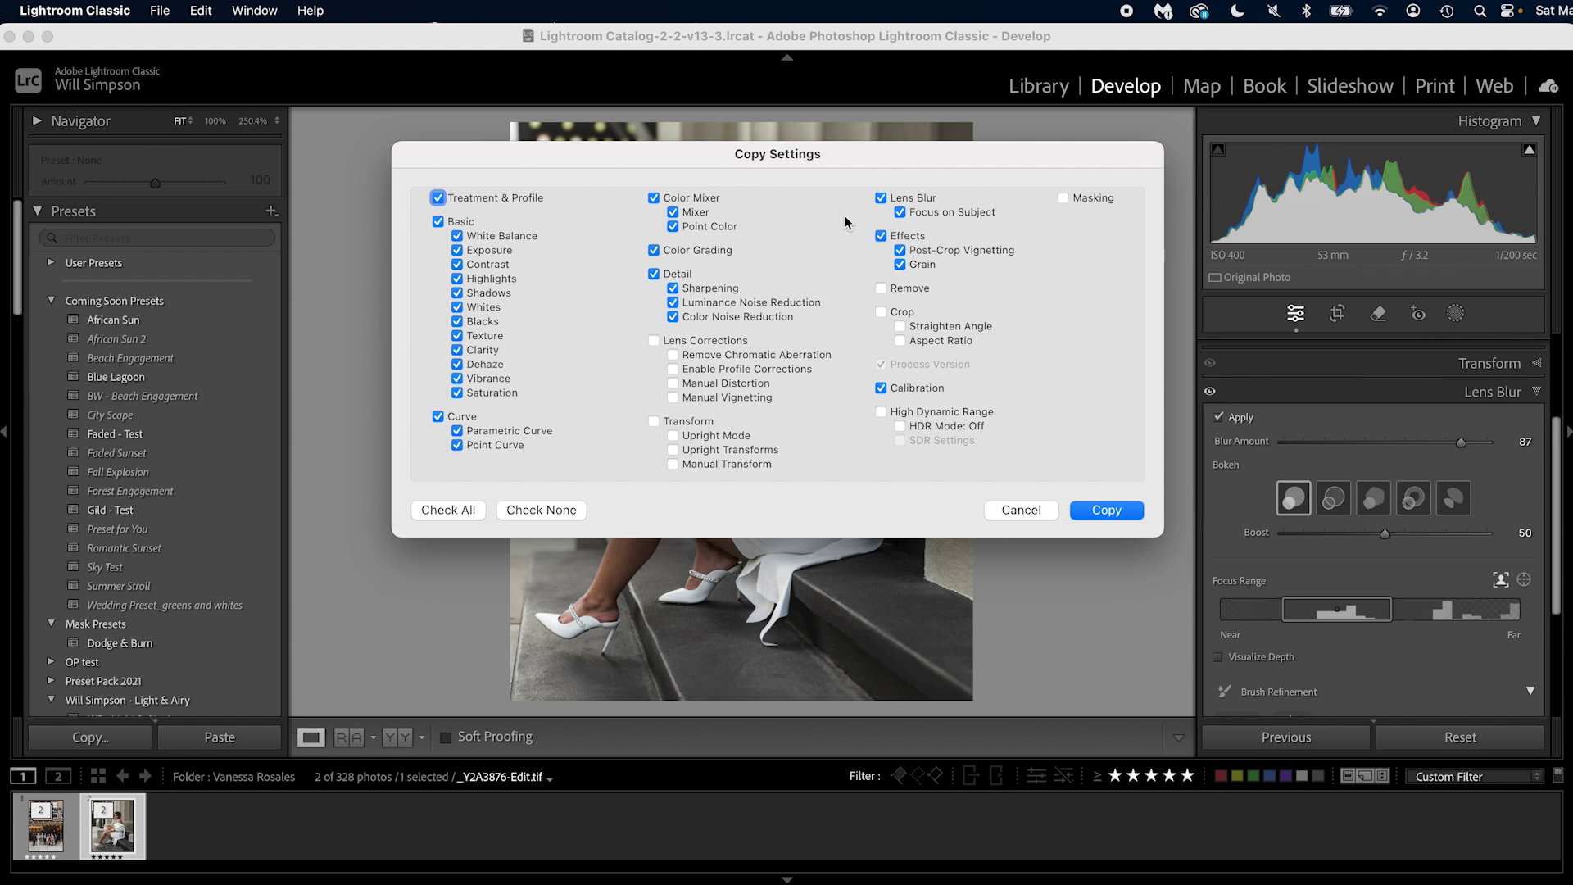
{"action": "left_click", "coordinate": [1014, 507]}
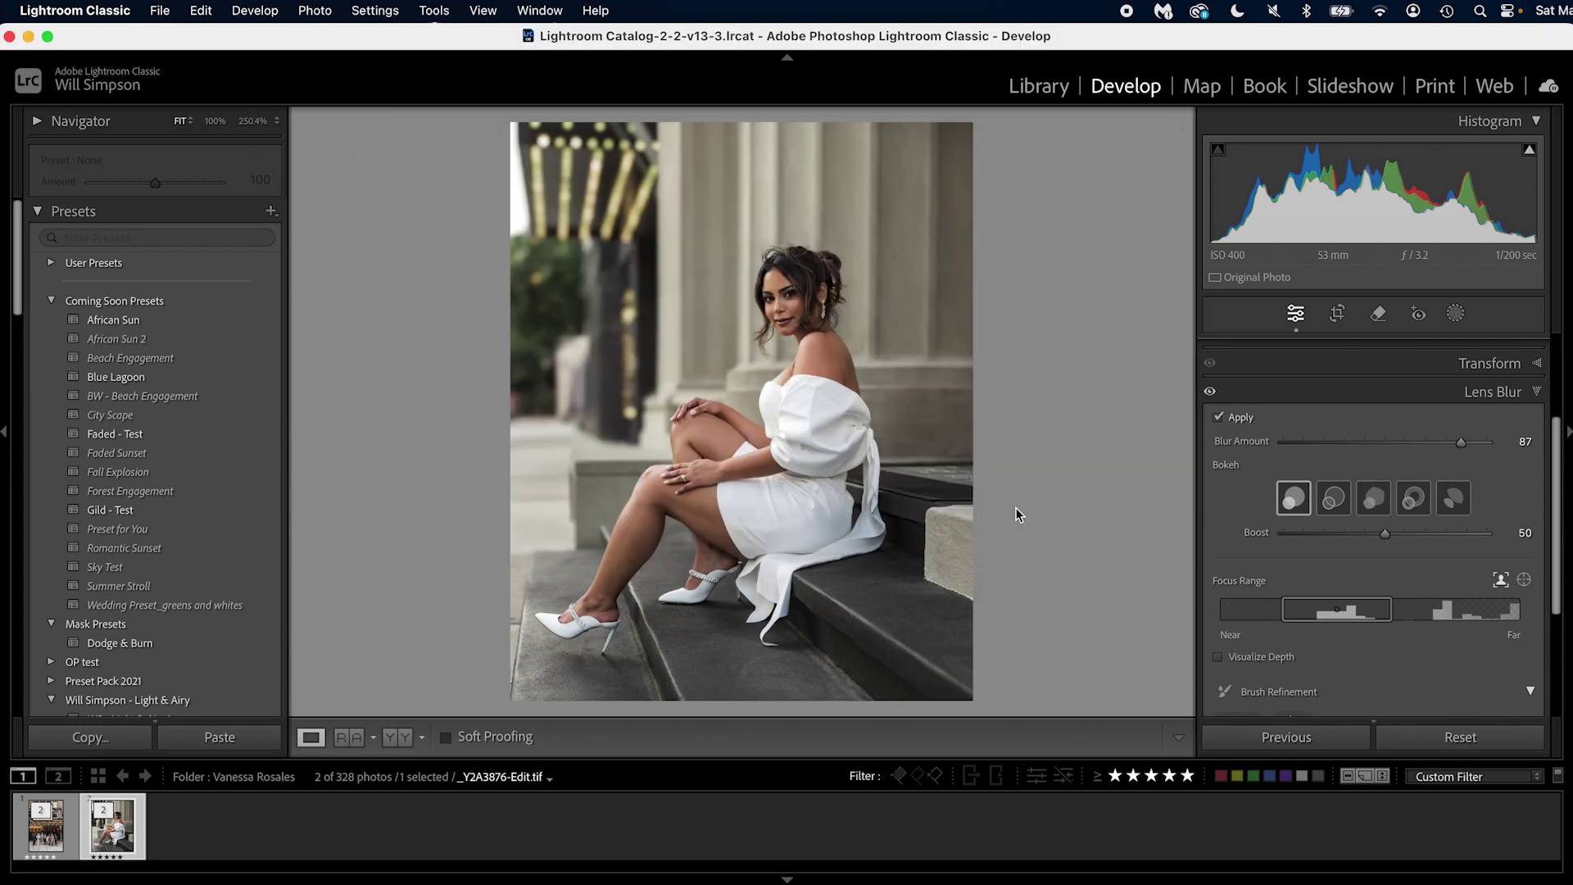
{"action": "left_click", "coordinate": [274, 10]}
Create a new develop preset with only Lens Blur checked, named 'Lens Blur'.
{"action": "left_click", "coordinate": [276, 63]}
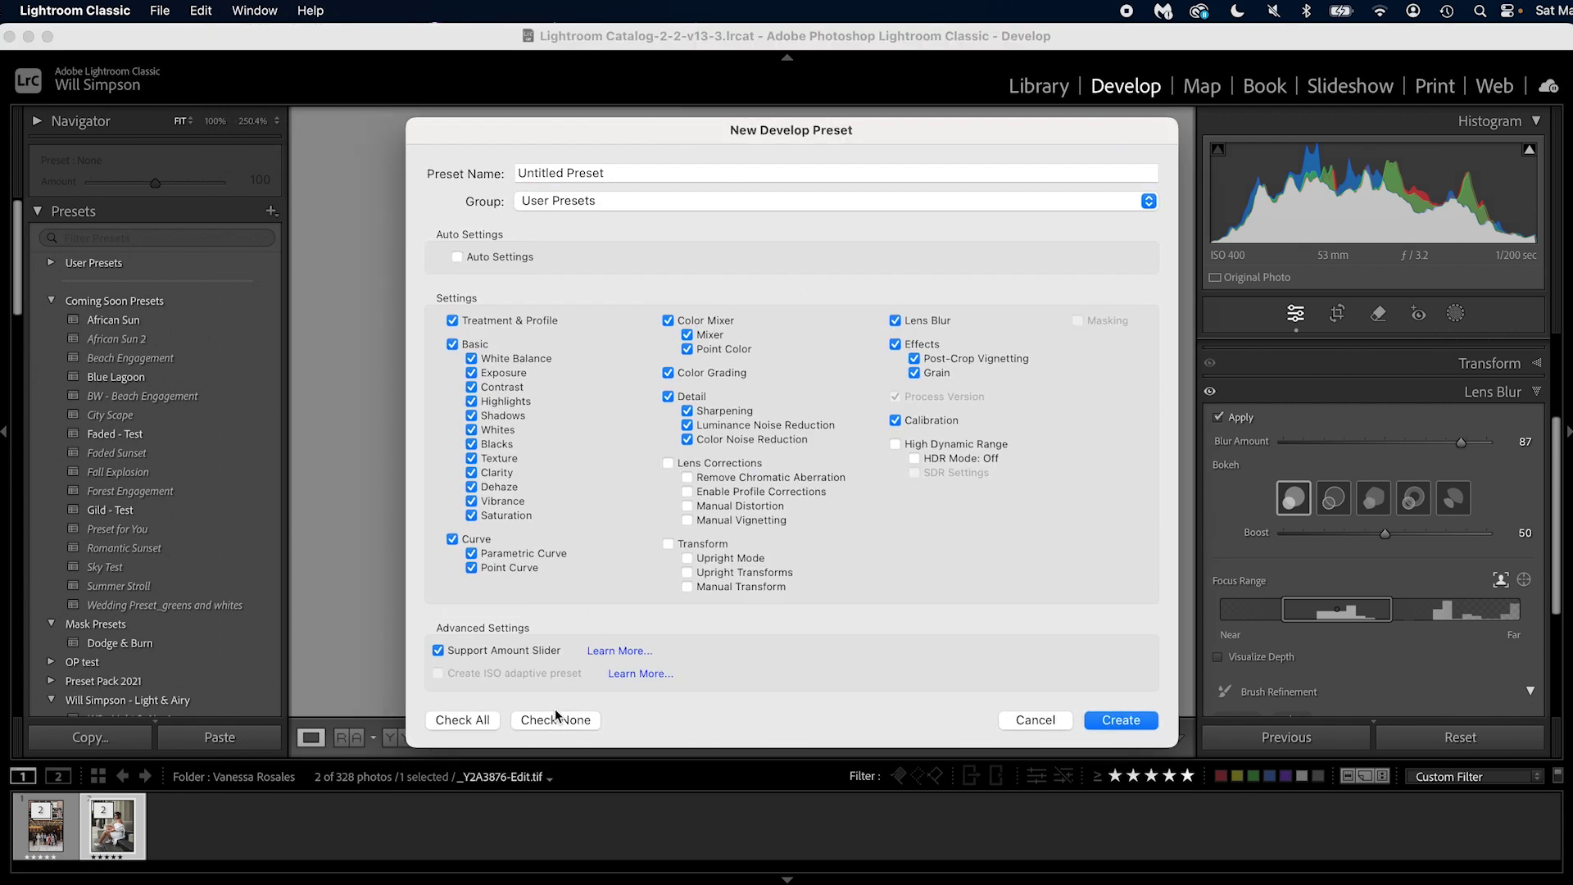
{"action": "left_click", "coordinate": [557, 719]}
{"action": "left_click", "coordinate": [895, 320]}
{"action": "triple_click", "coordinate": [631, 172]}
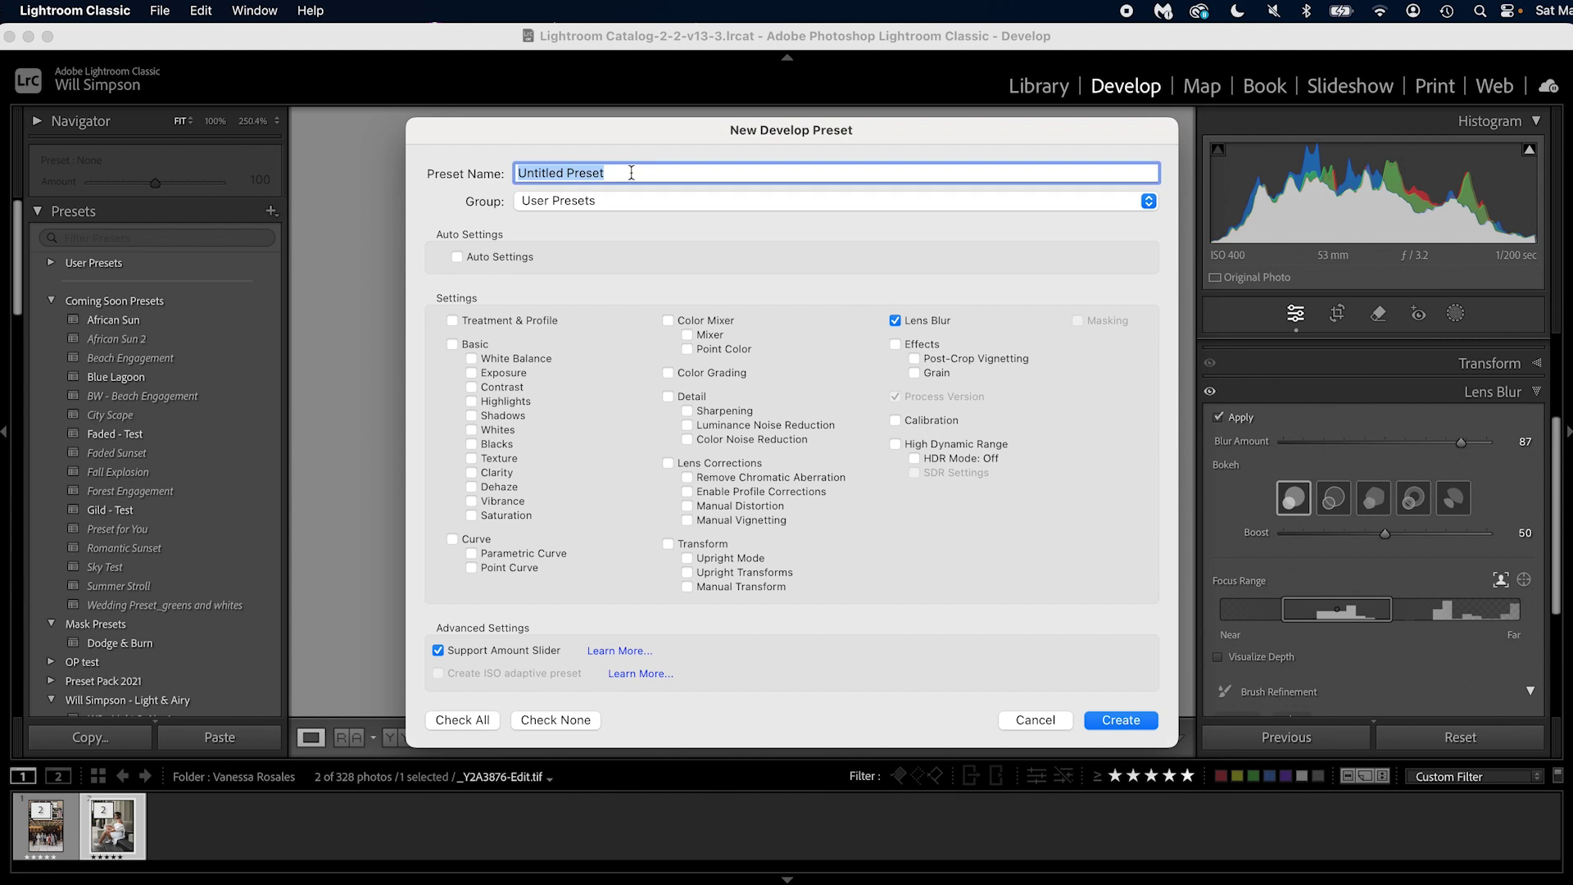
{"action": "type", "text": "Lens Blur"}
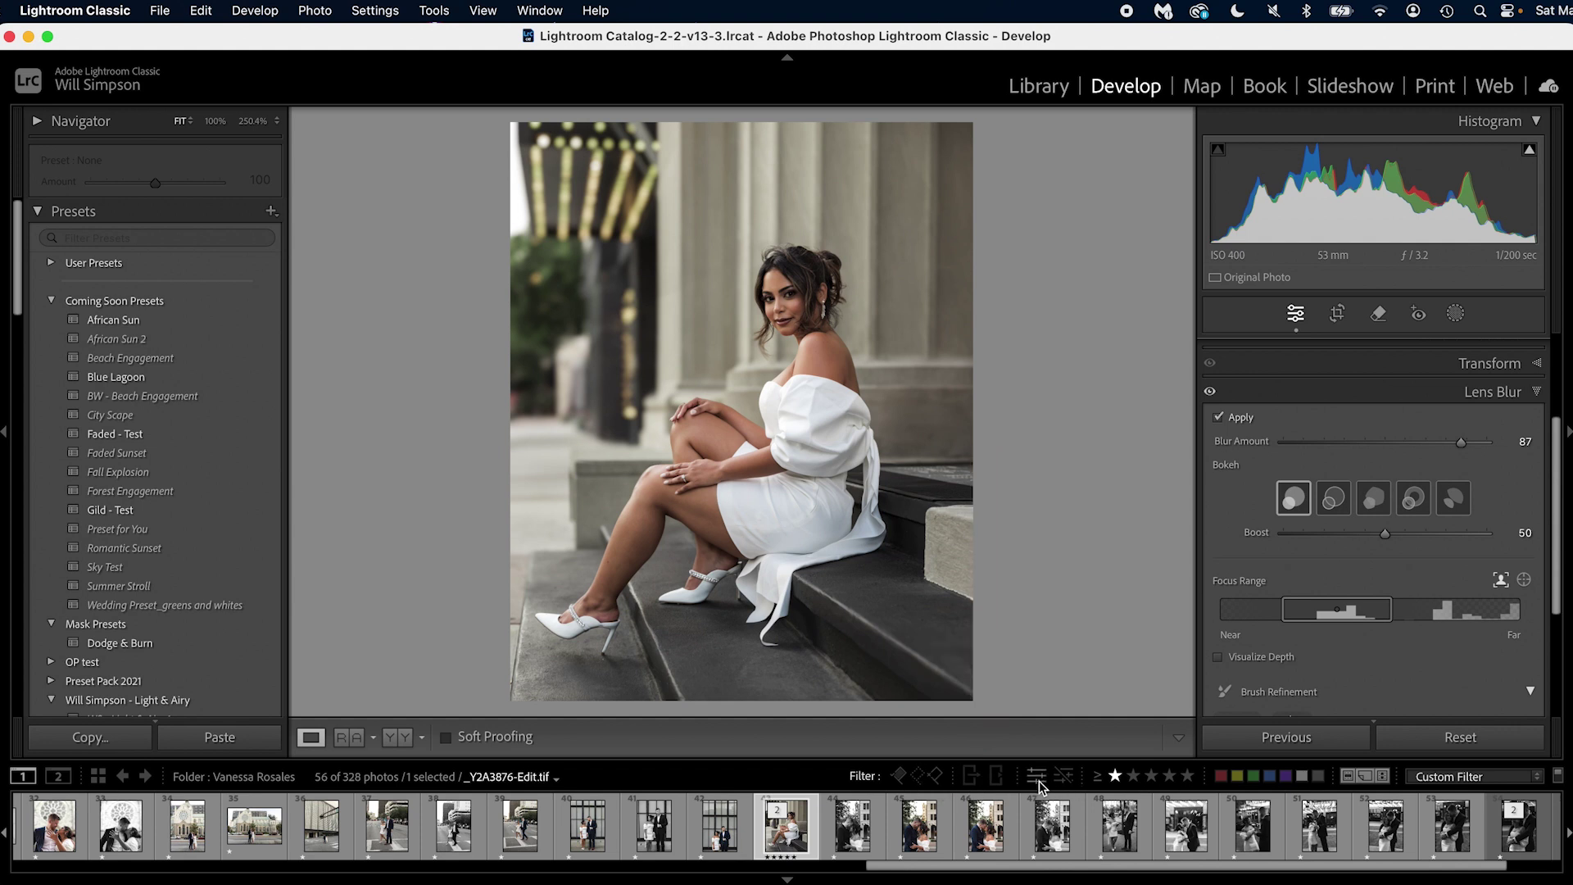
Clear the star rating filter and set the filmstrip filter to Not Exported Files.
{"action": "left_click", "coordinate": [971, 786]}
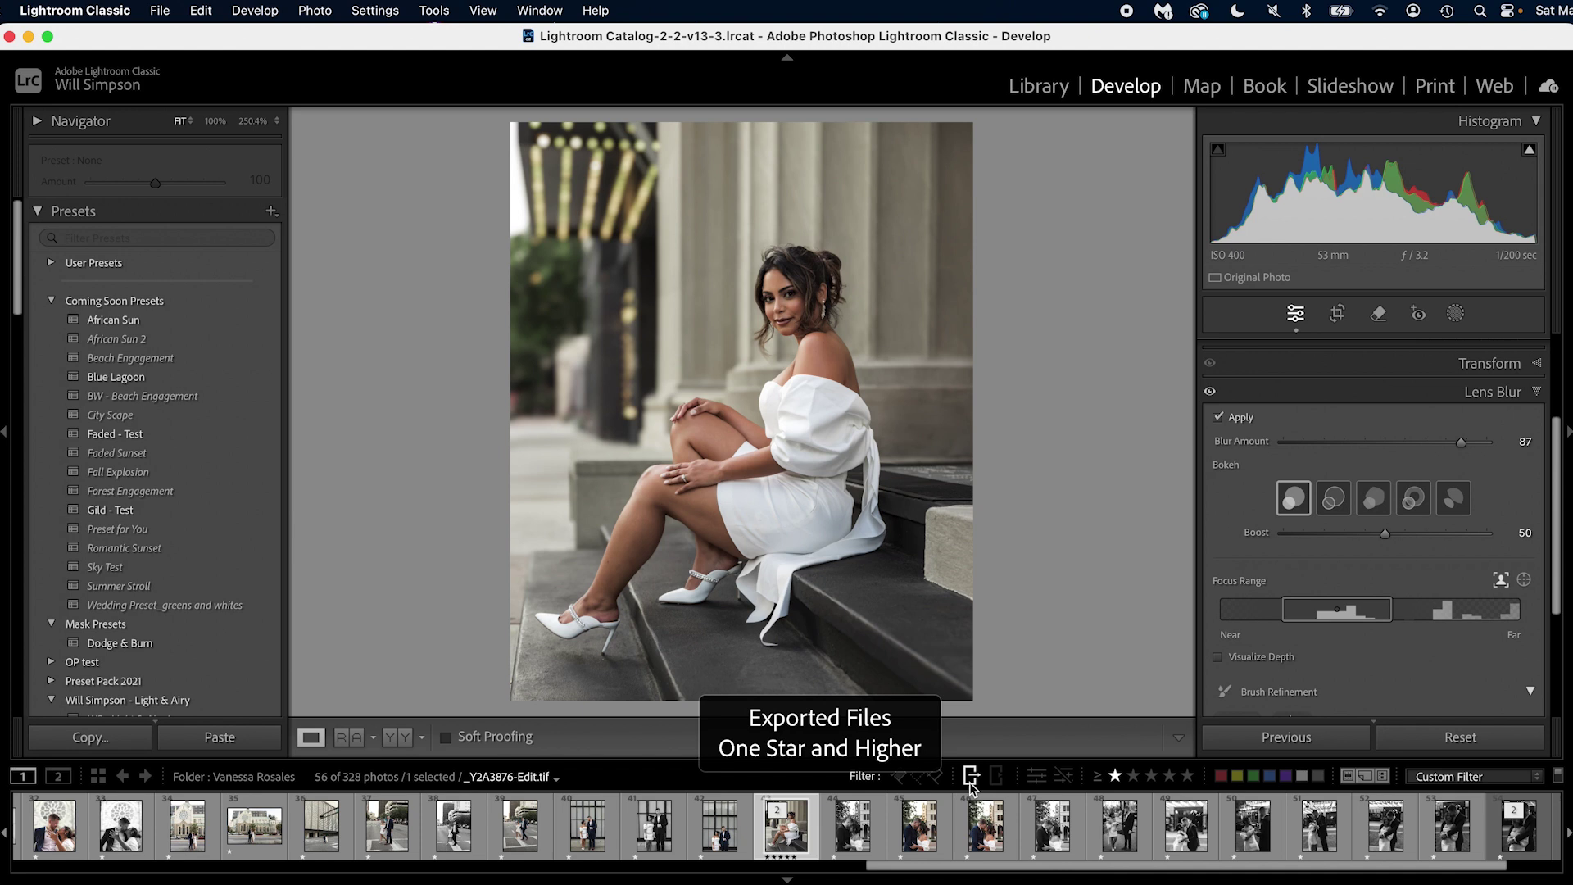
{"action": "left_click", "coordinate": [1116, 777]}
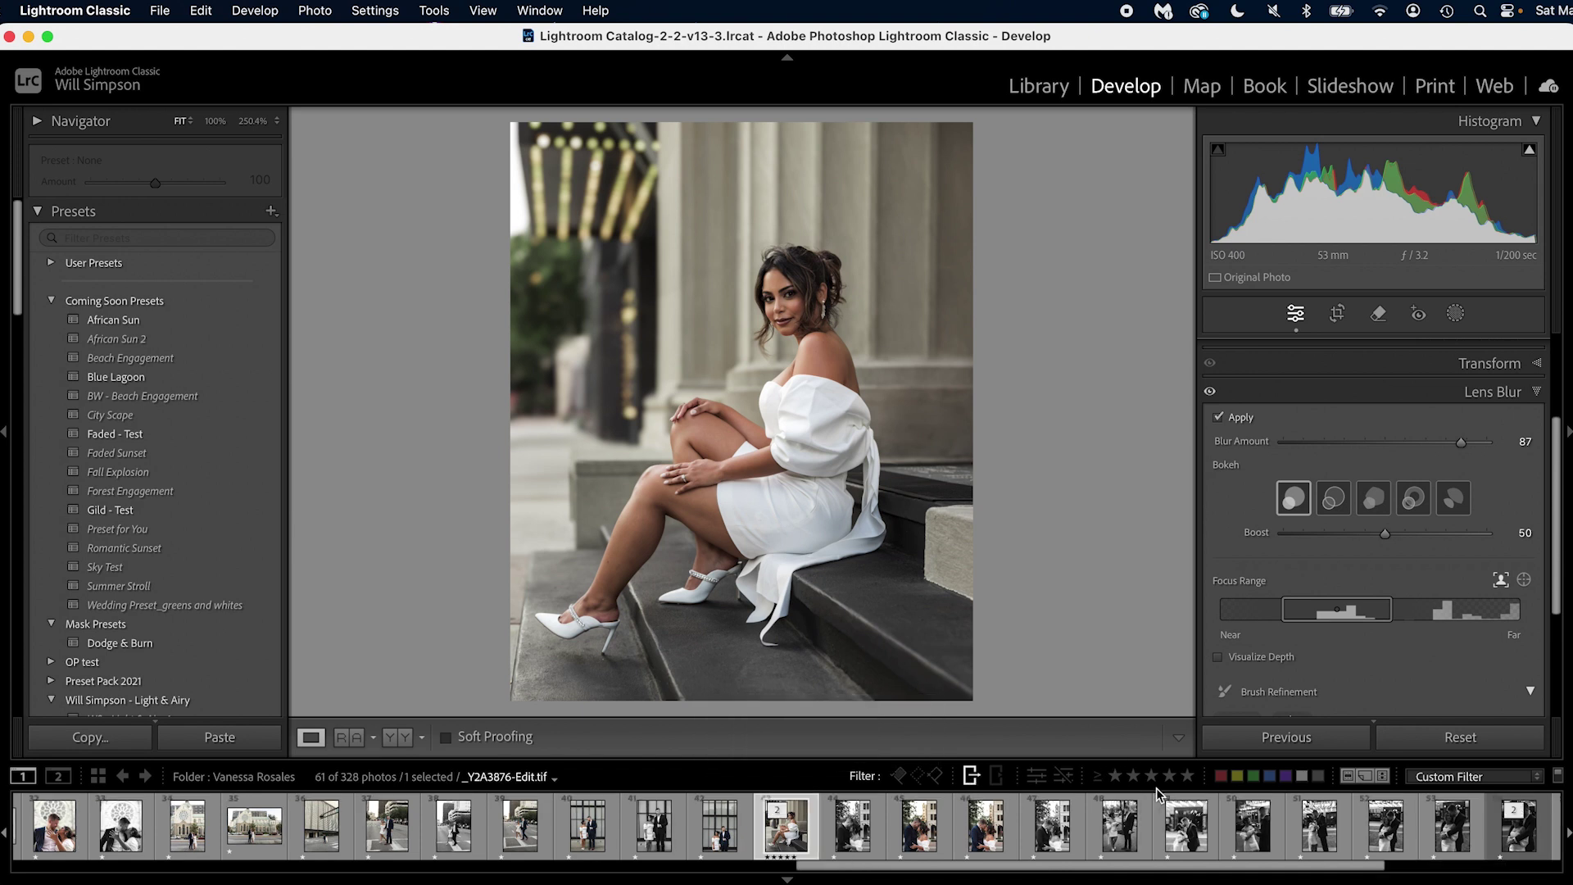
{"action": "left_click", "coordinate": [972, 776]}
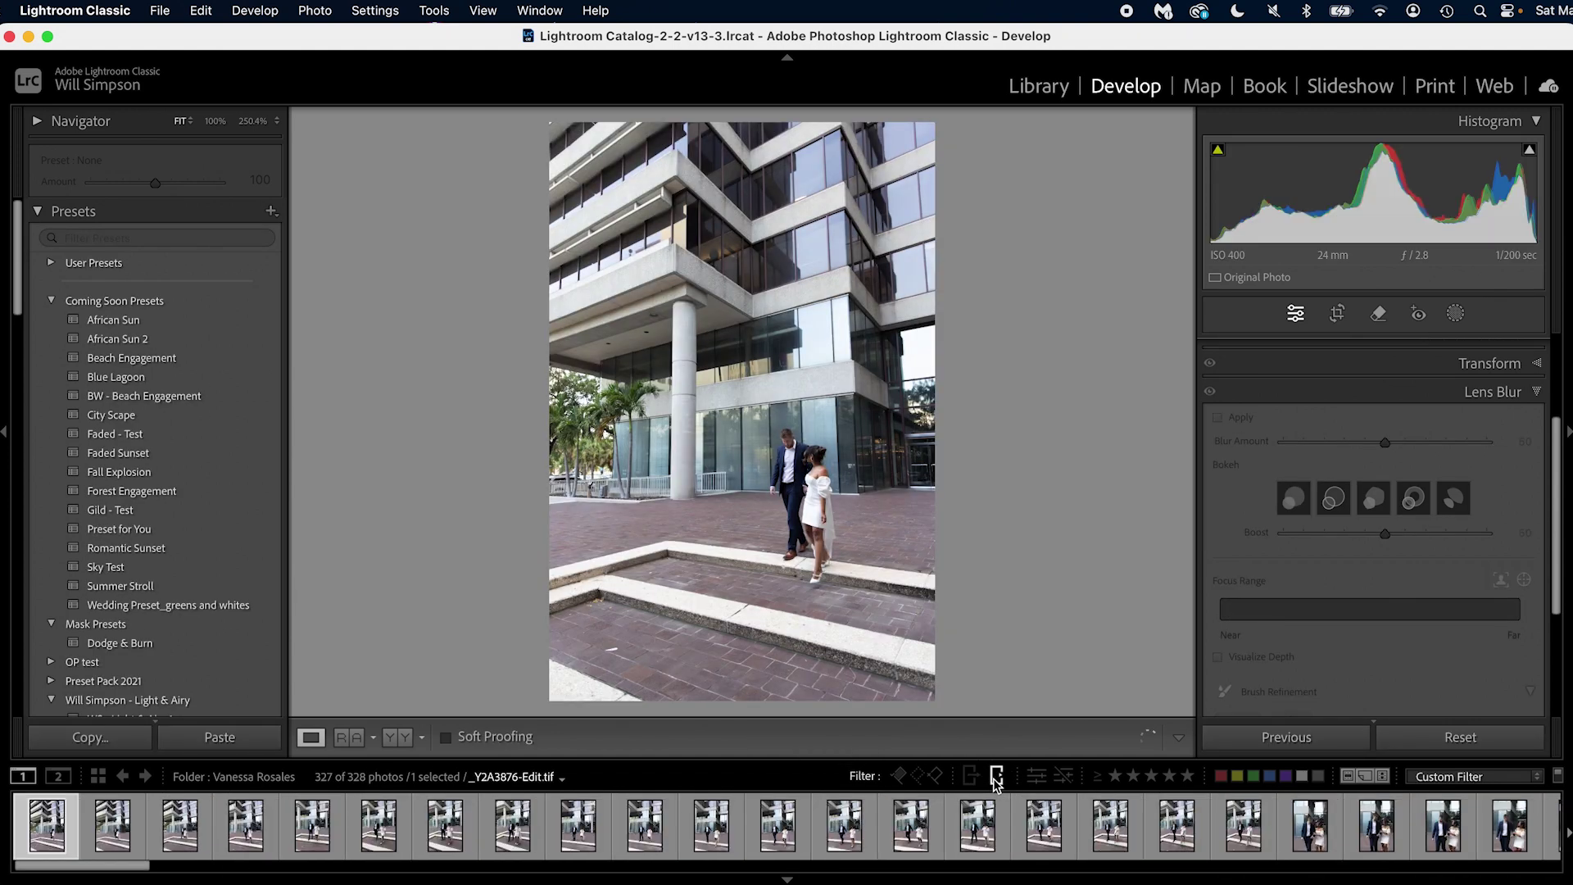
{"action": "left_click", "coordinate": [997, 777]}
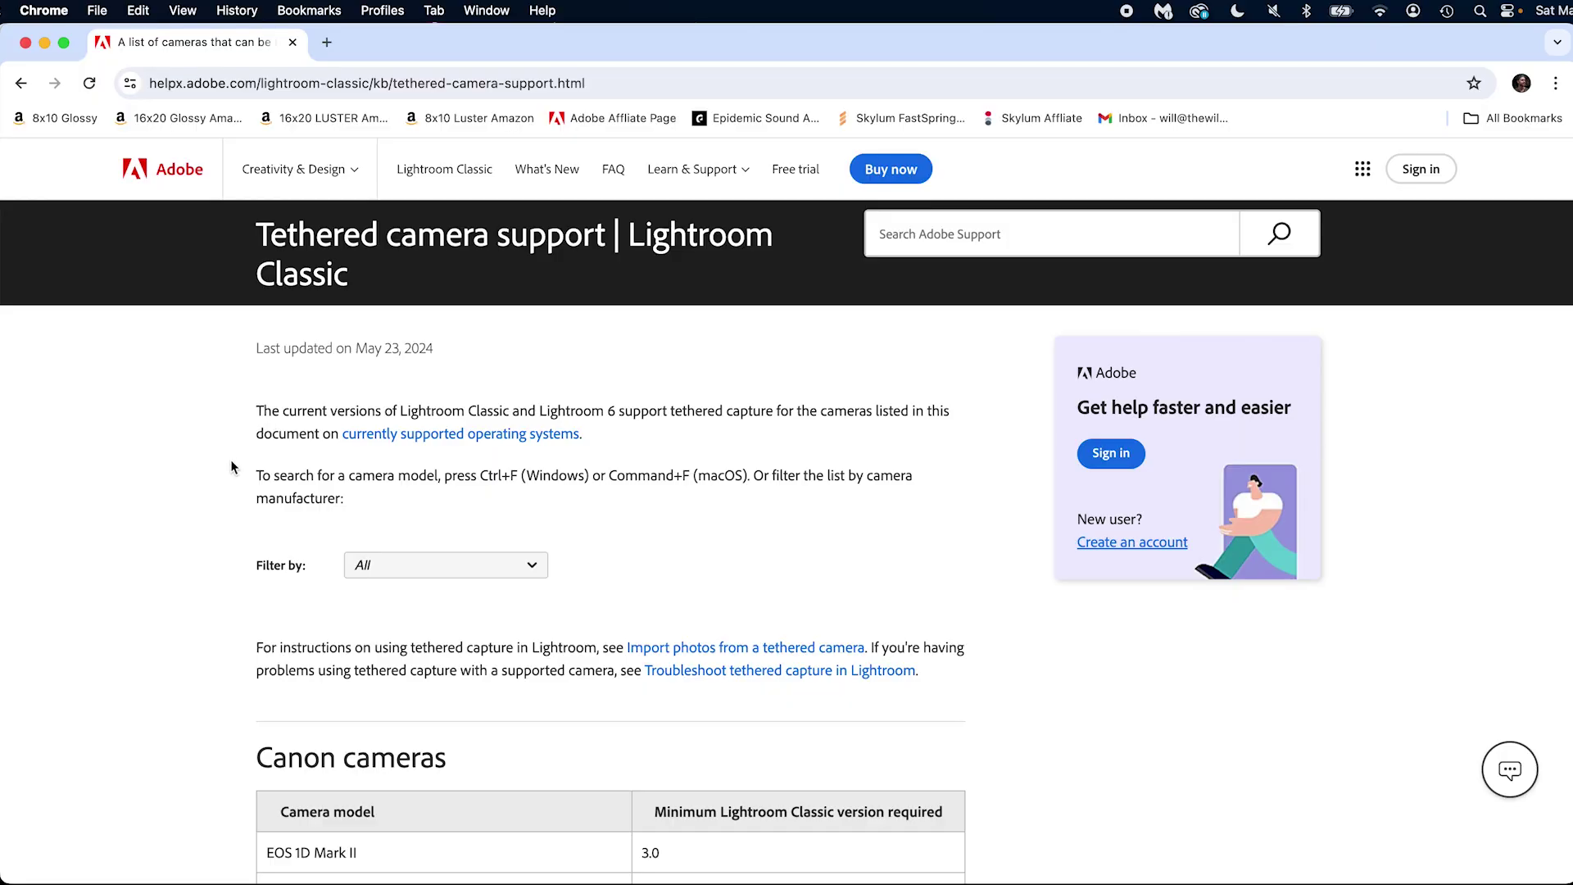
{"action": "scroll", "coordinate": [174, 500], "scroll_direction": "down", "scroll_amount": 10}
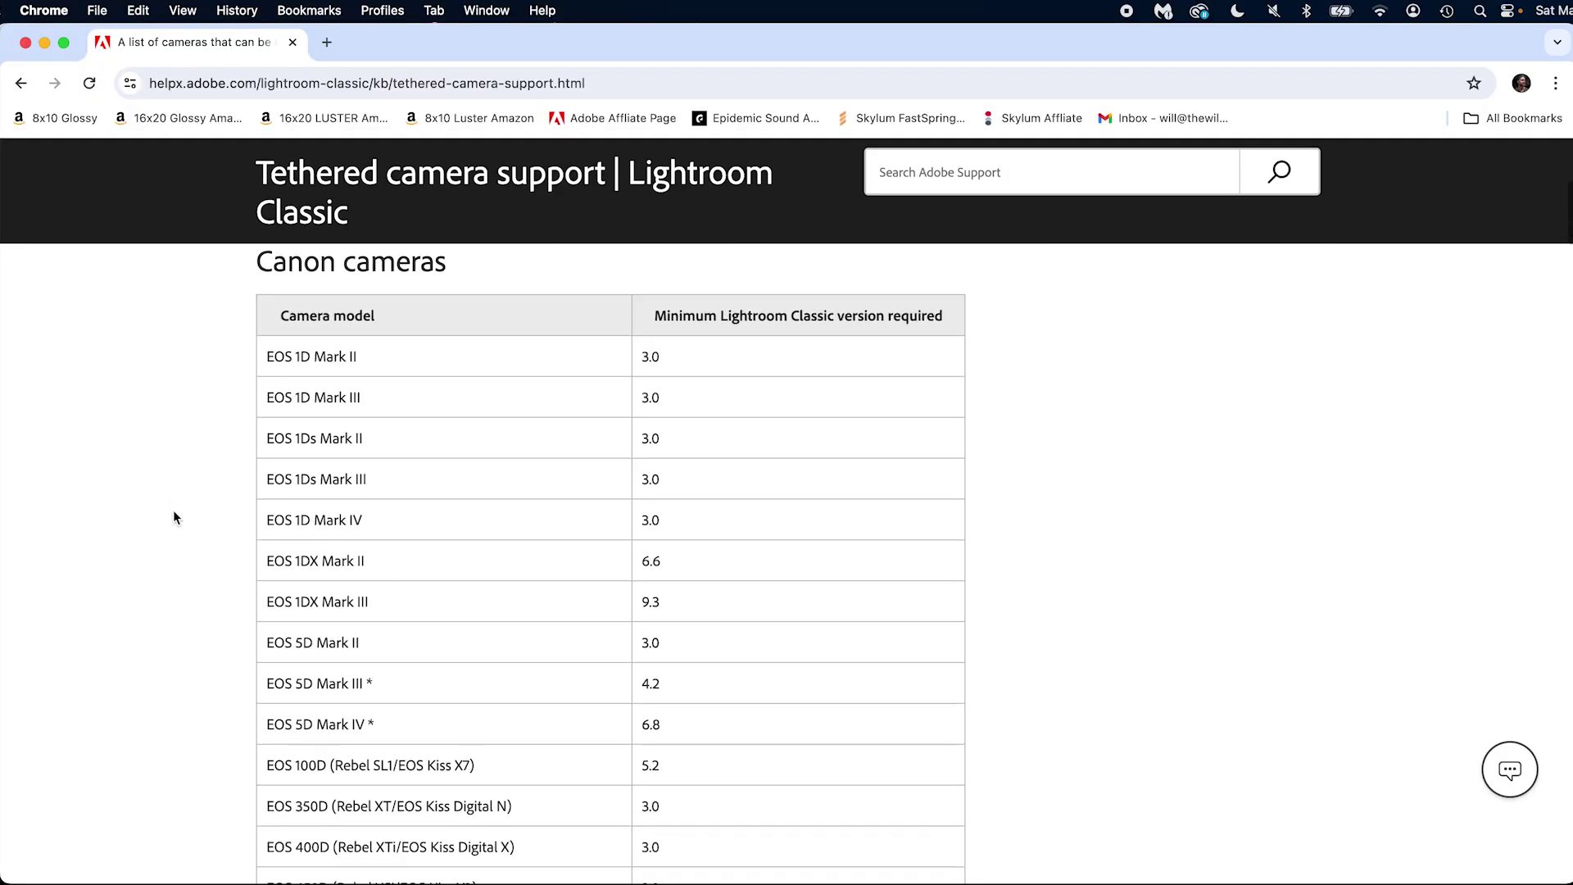
{"action": "scroll", "coordinate": [172, 518], "scroll_direction": "down", "scroll_amount": 10}
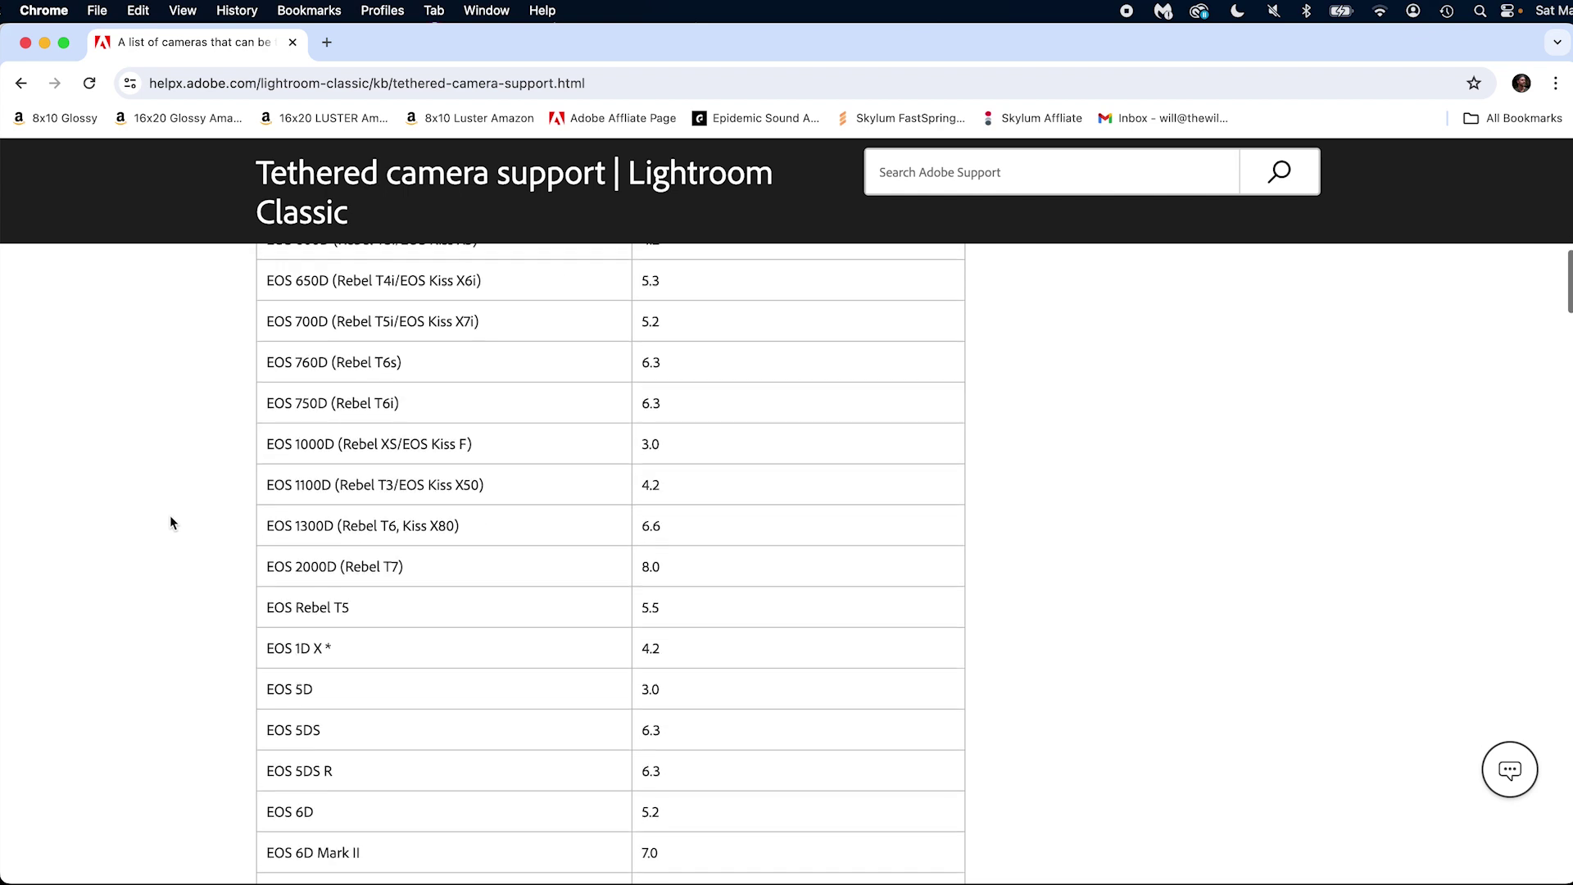
{"action": "scroll", "coordinate": [173, 523], "scroll_direction": "down", "scroll_amount": 15}
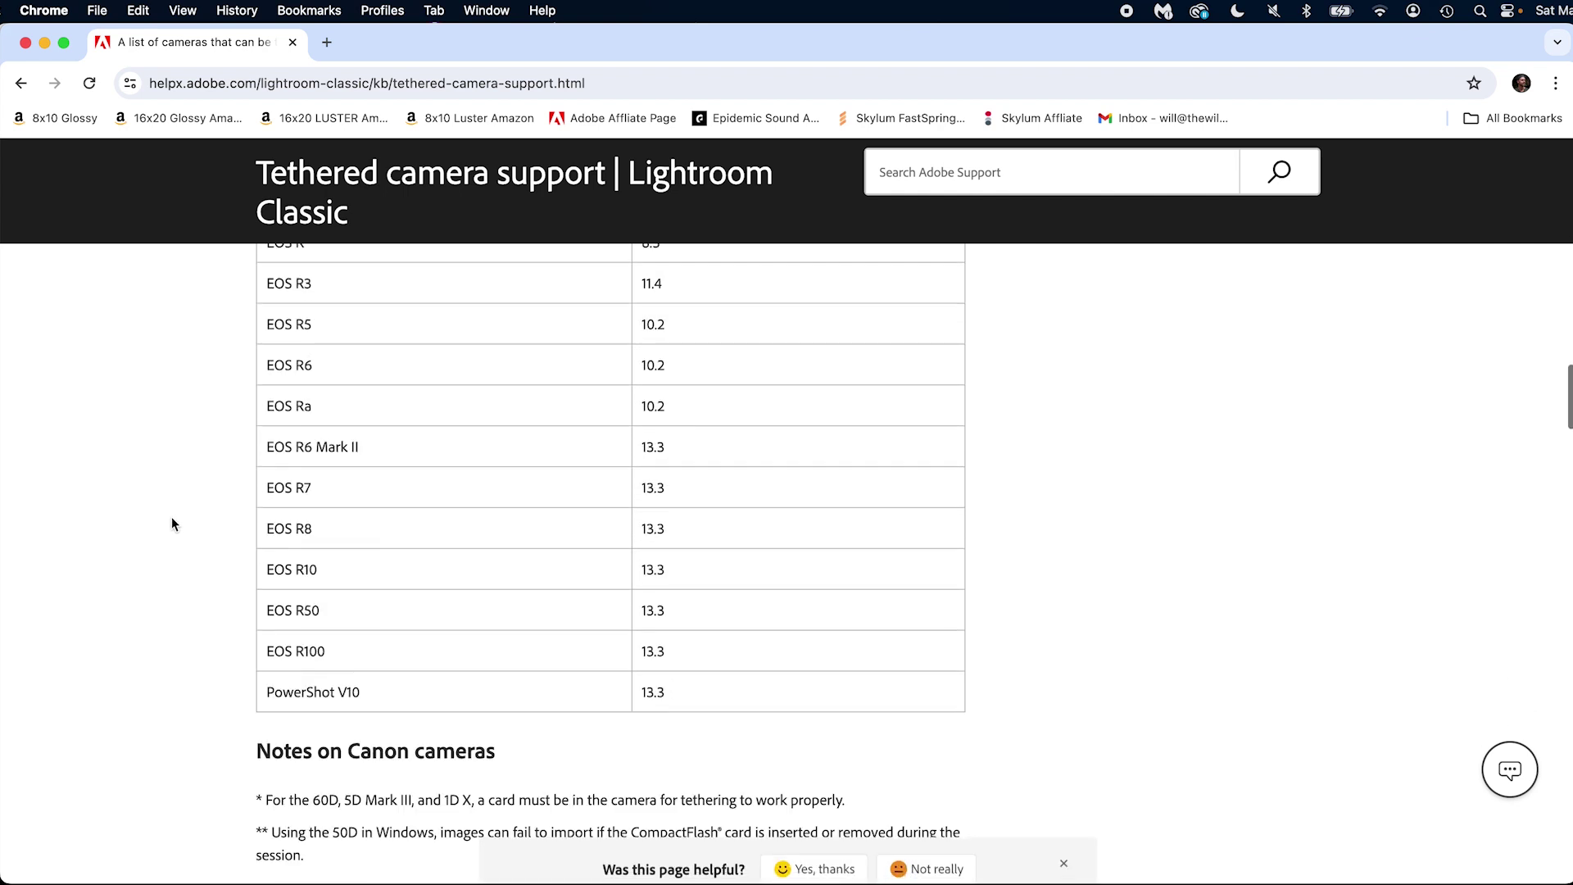
{"action": "scroll", "coordinate": [171, 523], "scroll_direction": "down", "scroll_amount": 20}
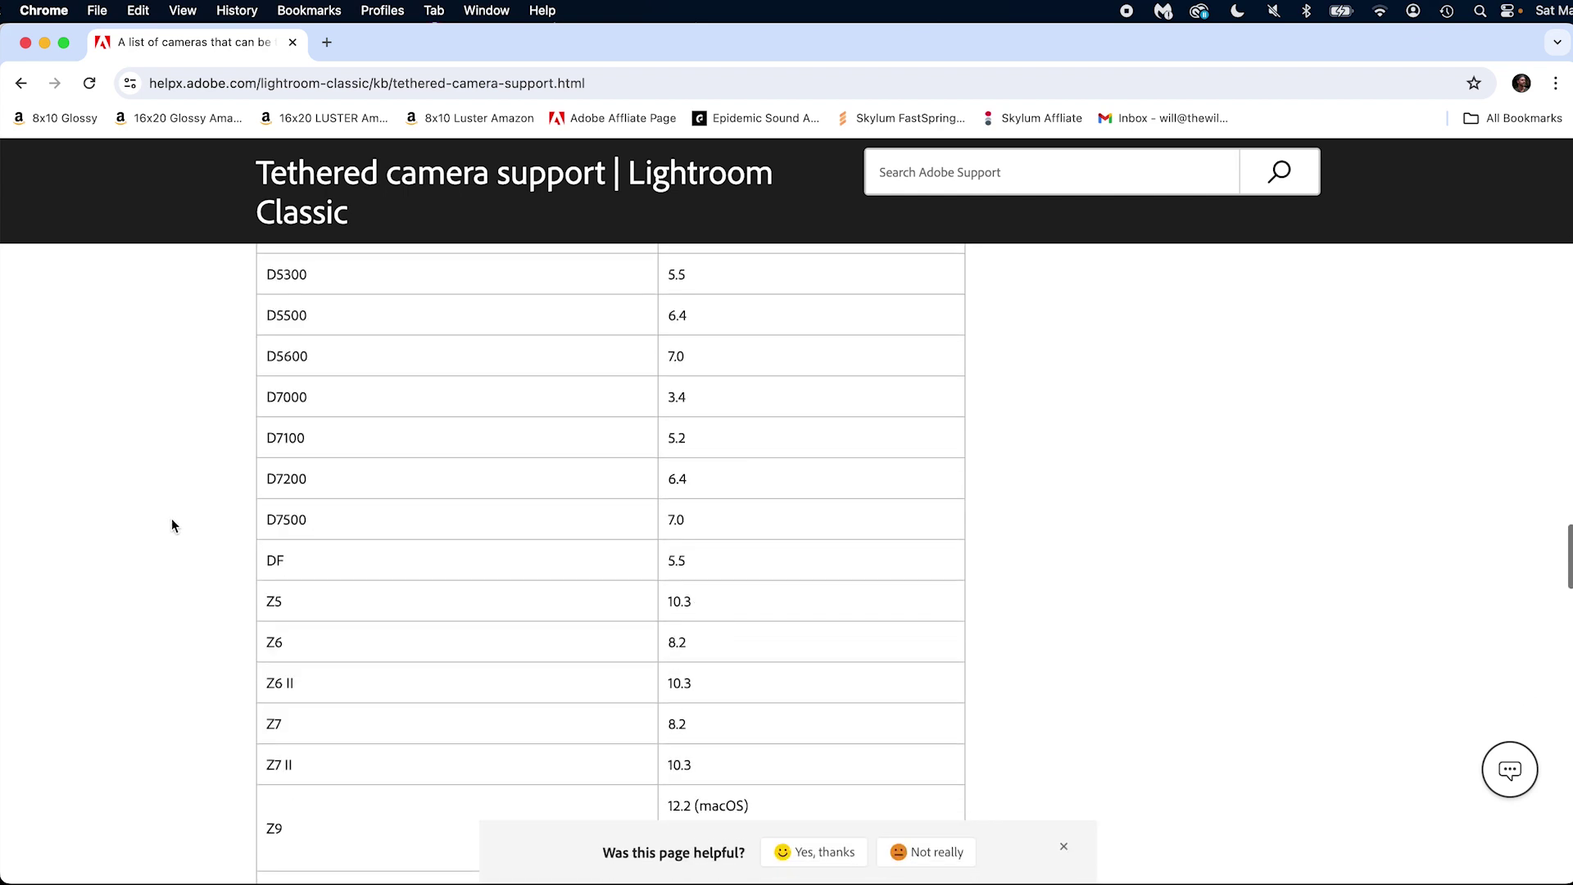
{"action": "scroll", "coordinate": [171, 524], "scroll_direction": "down", "scroll_amount": 14}
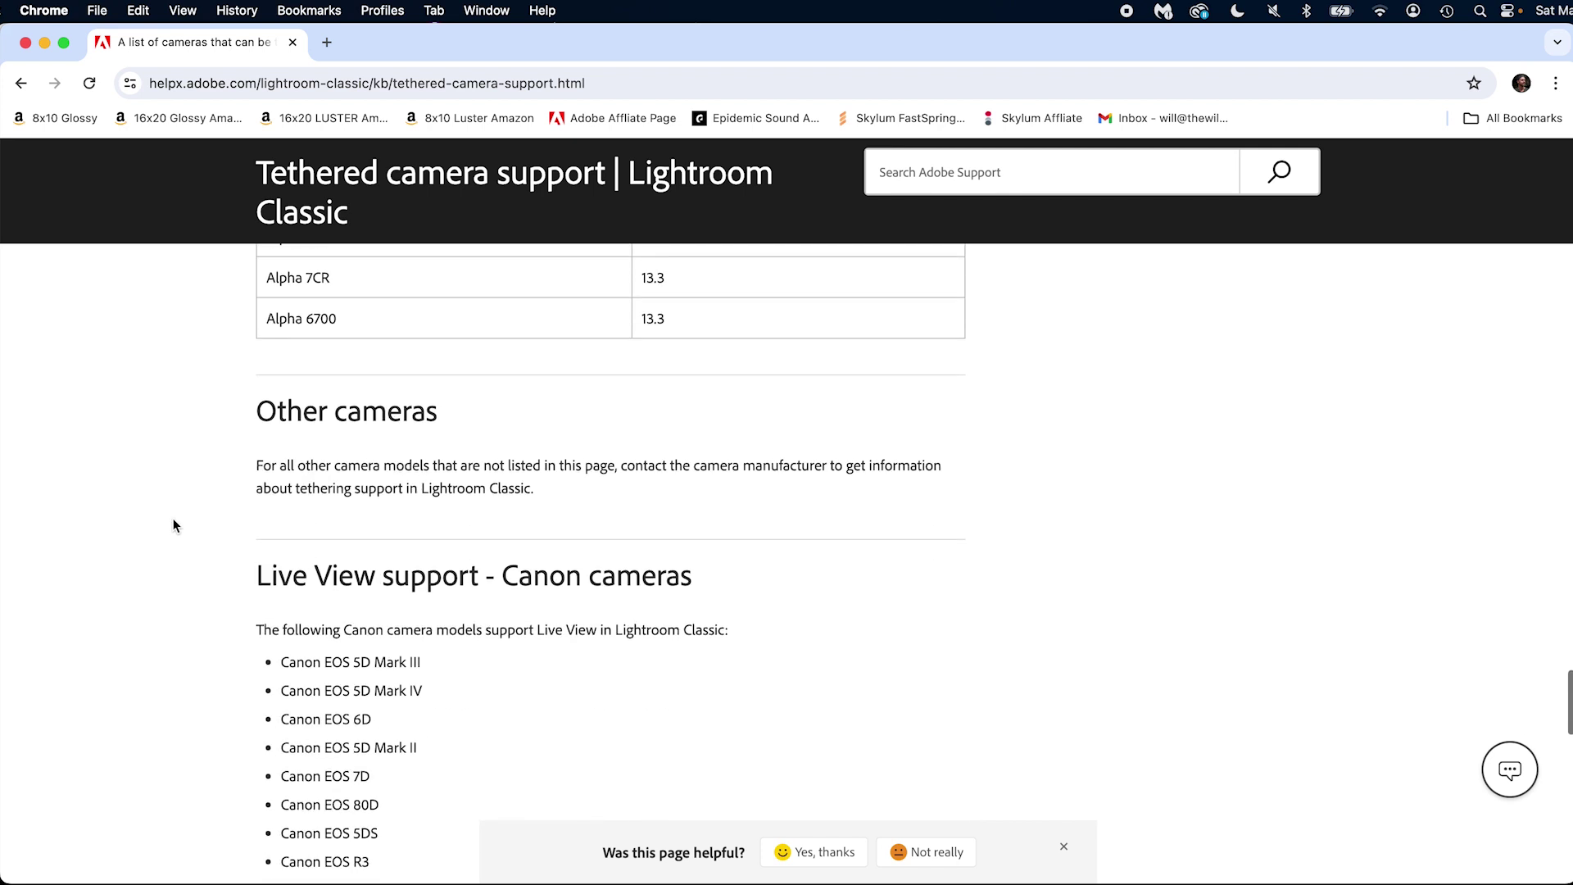
{"action": "scroll", "coordinate": [177, 524], "scroll_direction": "up", "scroll_amount": 6}
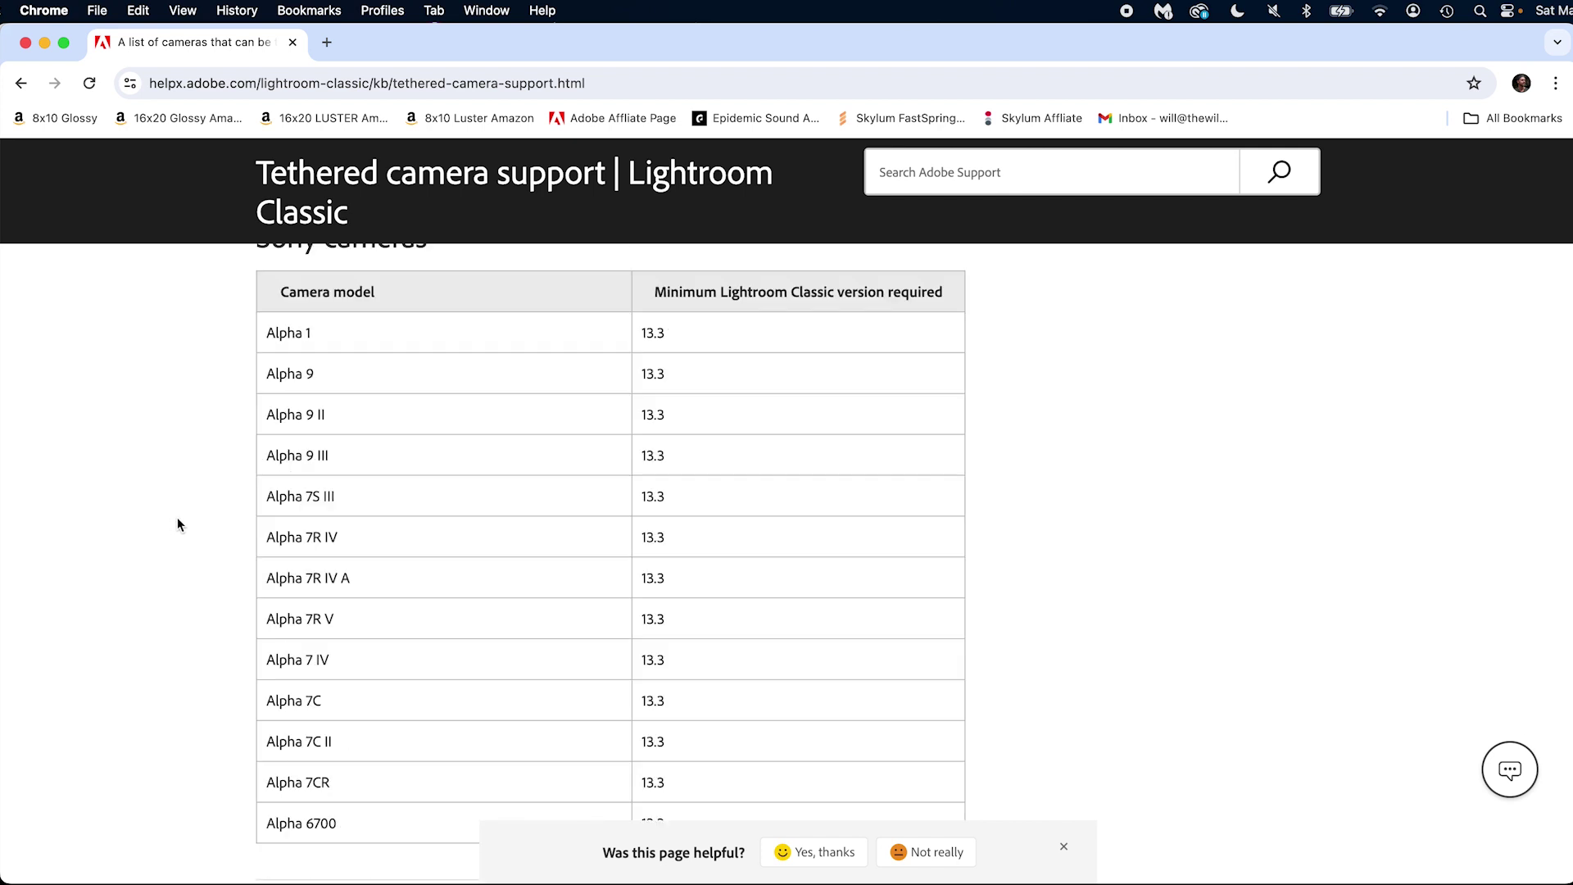